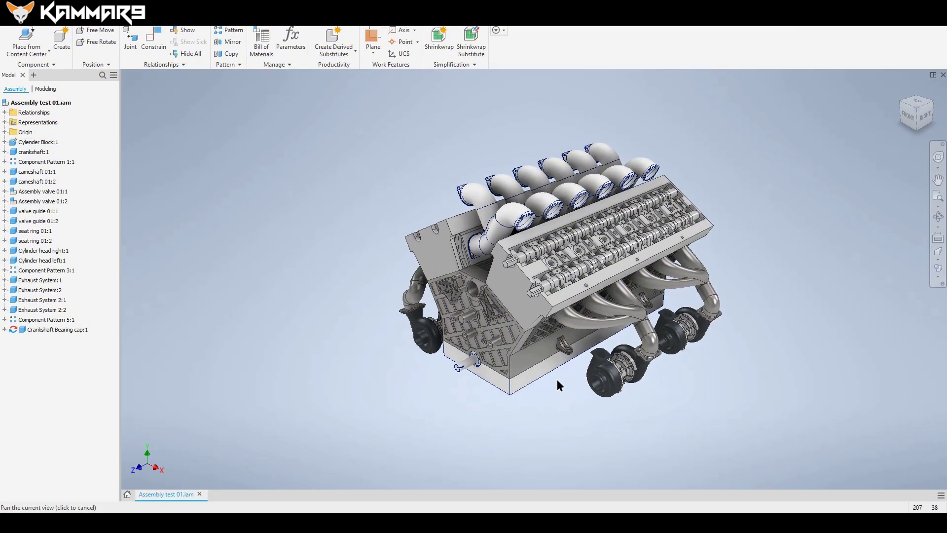
# Turn the V12 engine to show its underside and select Crankshaft Bearing cap:1 in the browser
pyautogui.press('Escape')
pyautogui.keyDown('shift'); pyautogui.moveTo(554, 413); pyautogui.dragTo(544, 347, button='middle'); pyautogui.keyUp('shift')
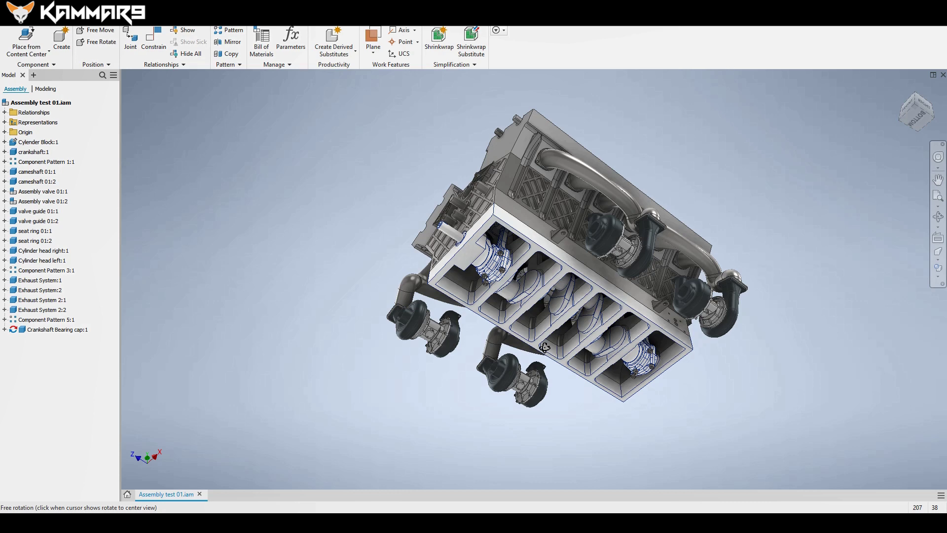
pyautogui.moveTo(544, 347); pyautogui.dragTo(568, 353)
pyautogui.press('Escape')
pyautogui.click(649, 363)
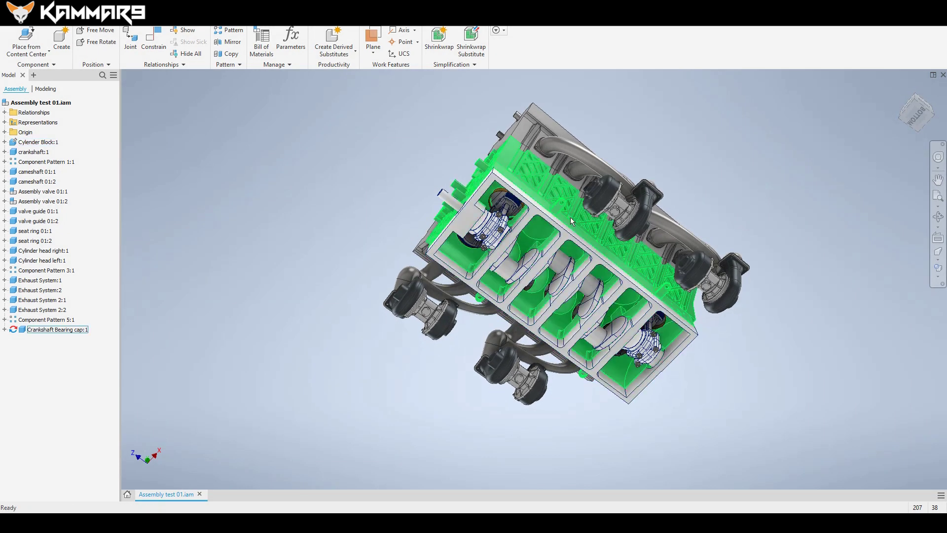
pyautogui.click(290, 210)
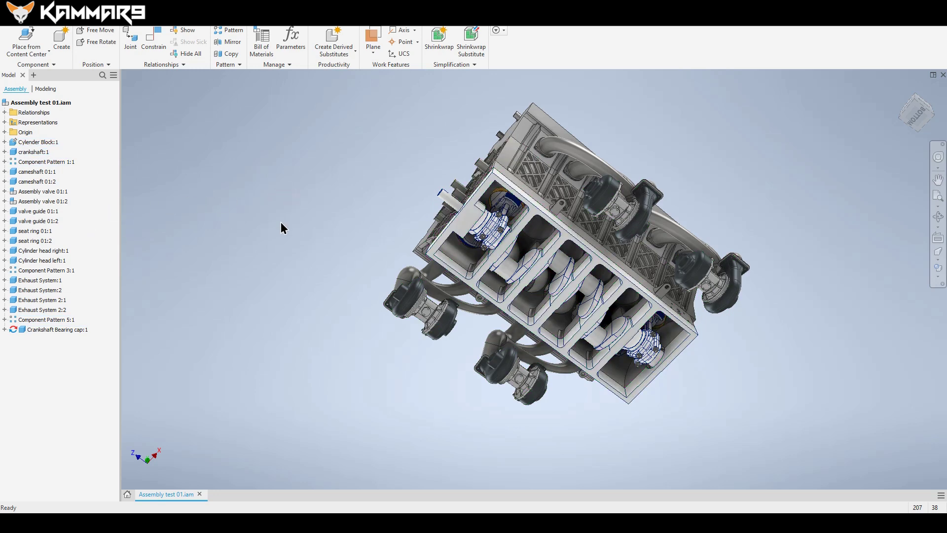
pyautogui.click(54, 329)
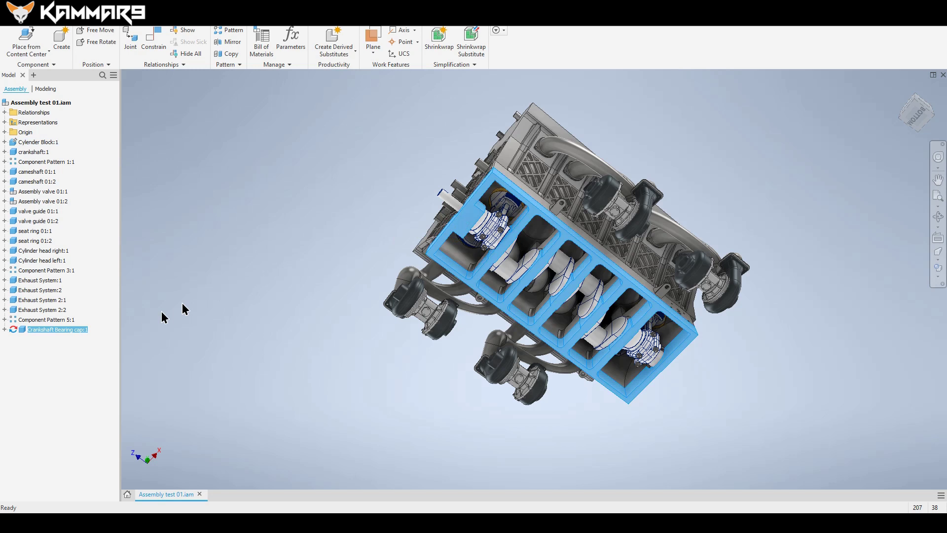
# Isolate Crankshaft Bearing cap:1 so only its ribbed frame remains visible
pyautogui.rightClick(71, 334)
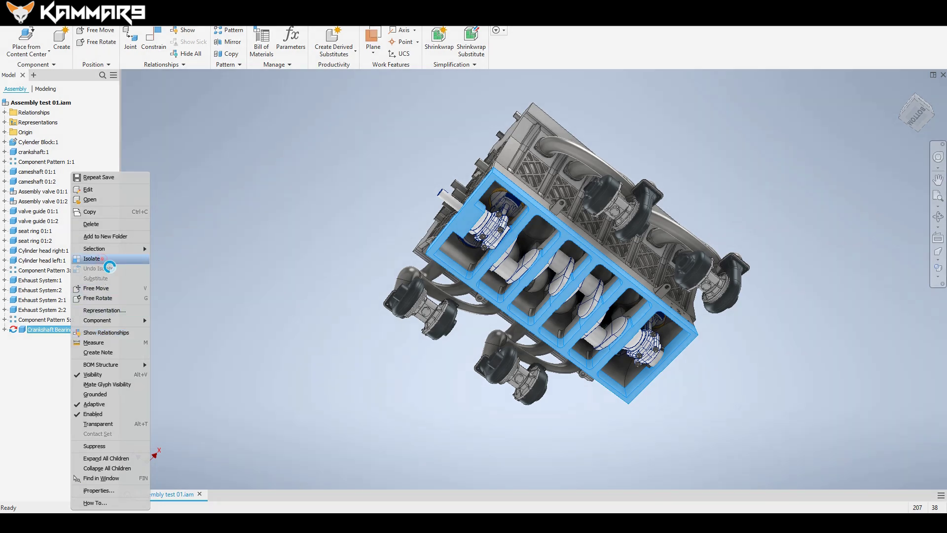
pyautogui.click(102, 259)
pyautogui.click(275, 286)
pyautogui.scroll(5, 484, 198)
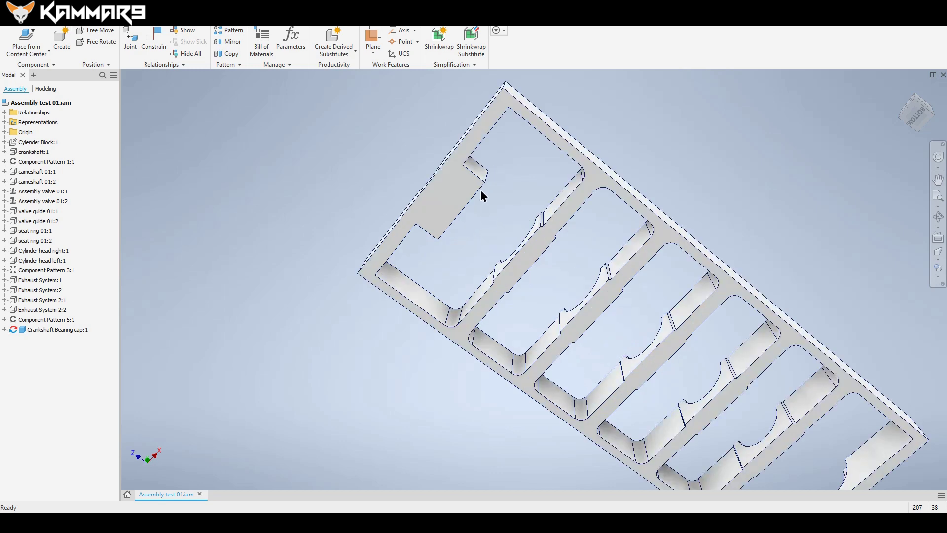
pyautogui.scroll(-3, 543, 325)
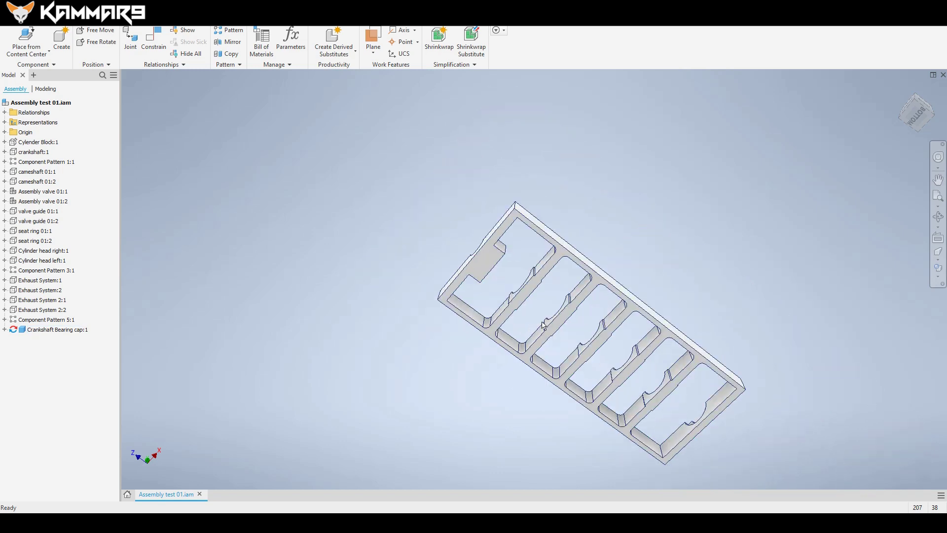
# Create an in-place component named 'Oil tank' in the engine assembly
pyautogui.click(61, 45)
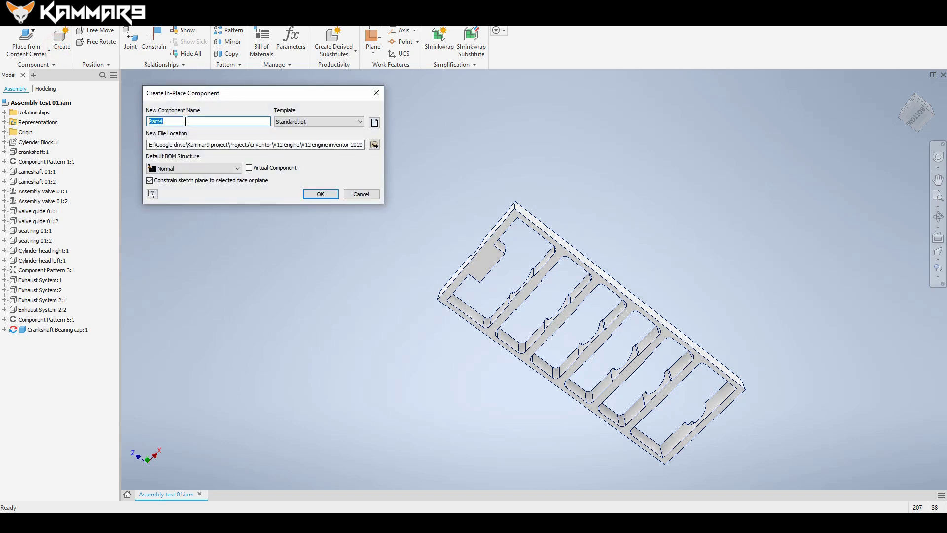
pyautogui.write('Oil tank')
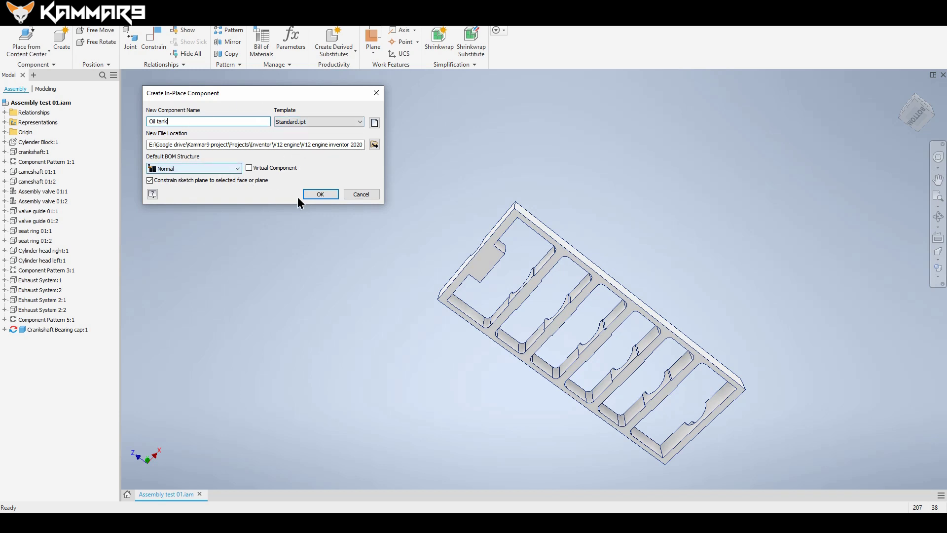
pyautogui.click(320, 194)
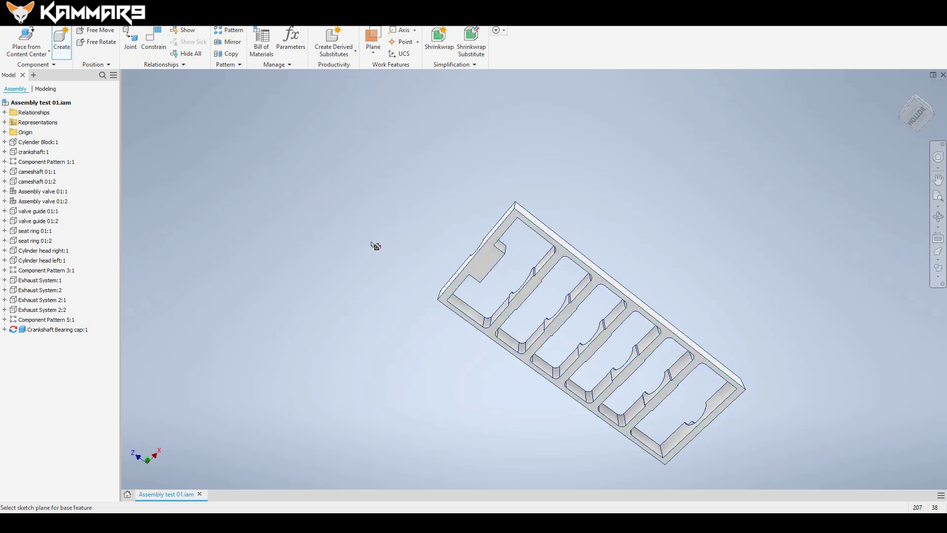
# Base the Oil tank on the bearing cap face and start a 2D sketch on its origin plane
pyautogui.click(484, 261)
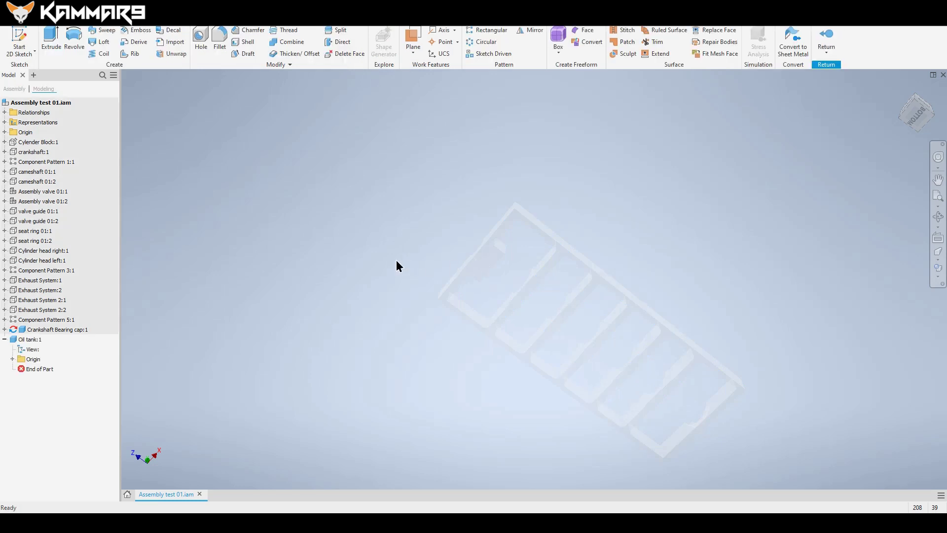
pyautogui.click(29, 37)
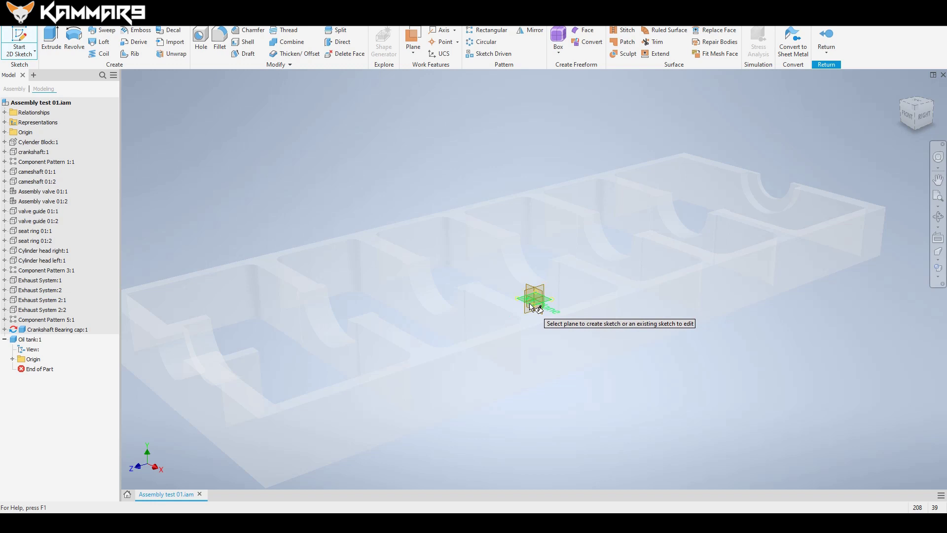
pyautogui.click(530, 305)
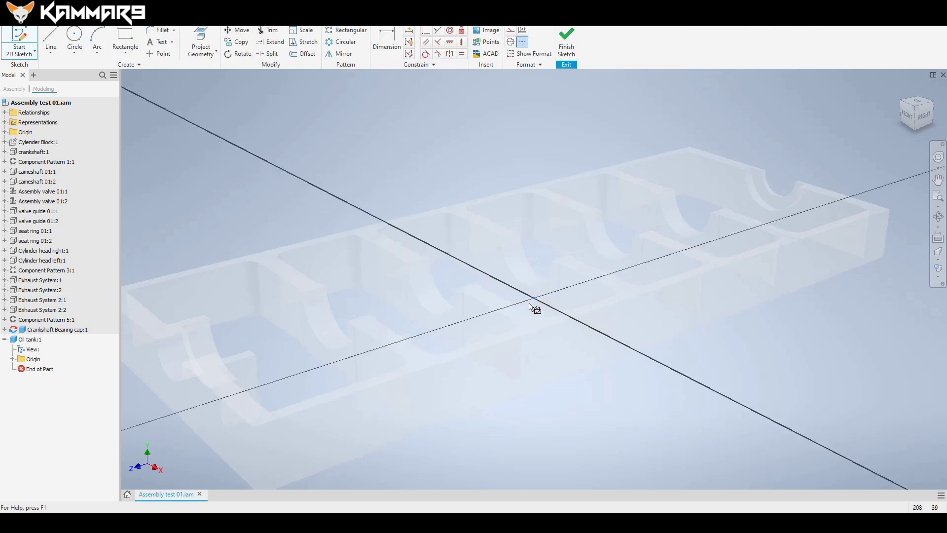
pyautogui.scroll(-3, 555, 327)
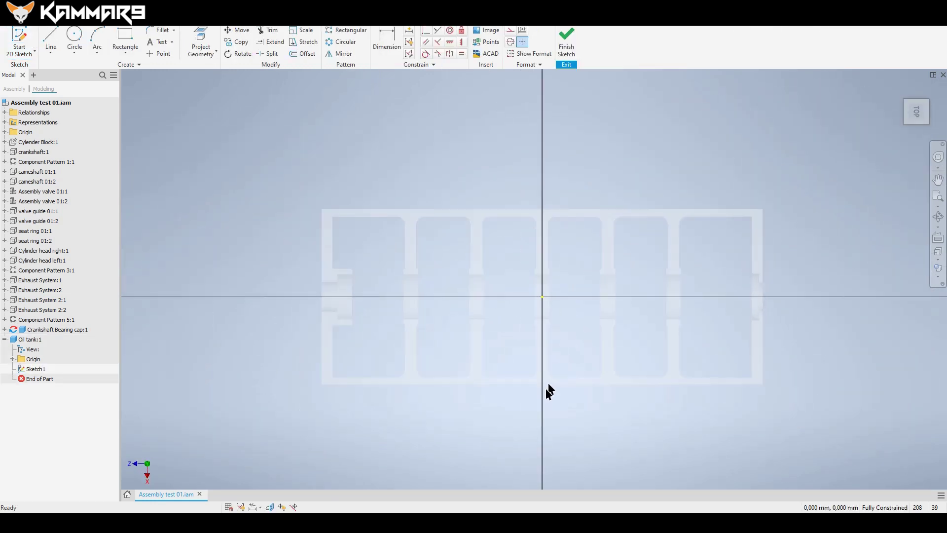
pyautogui.moveTo(548, 391)
pyautogui.keyDown('shift'); pyautogui.mouseDown(button='middle')
pyautogui.moveTo(526, 377)
pyautogui.moveTo(525, 296)
pyautogui.moveTo(457, 321)
pyautogui.moveTo(461, 312)
pyautogui.moveTo(461, 324)
pyautogui.moveTo(468, 277)
pyautogui.mouseUp(button='middle'); pyautogui.keyUp('shift')
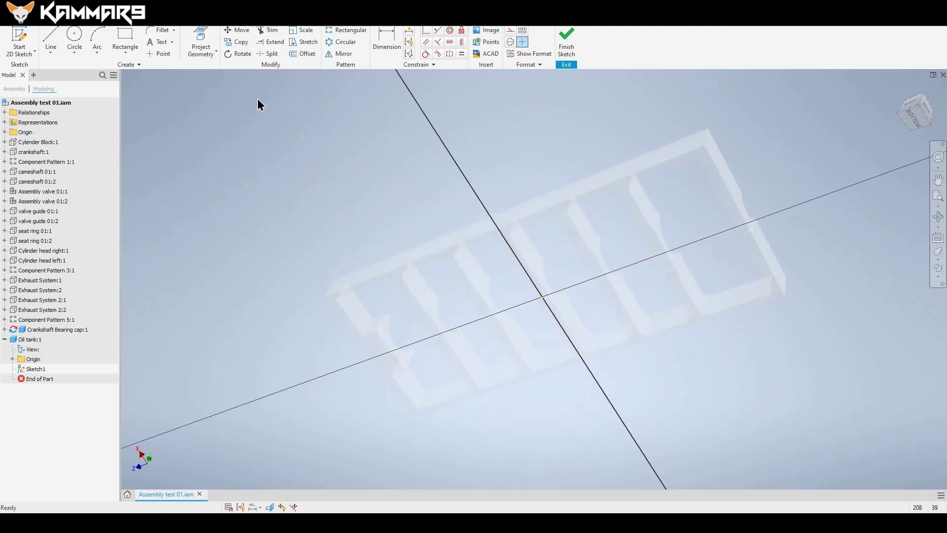
# Project the bearing cap's four outer edges into the sketch as a rectangular outline
pyautogui.click(200, 41)
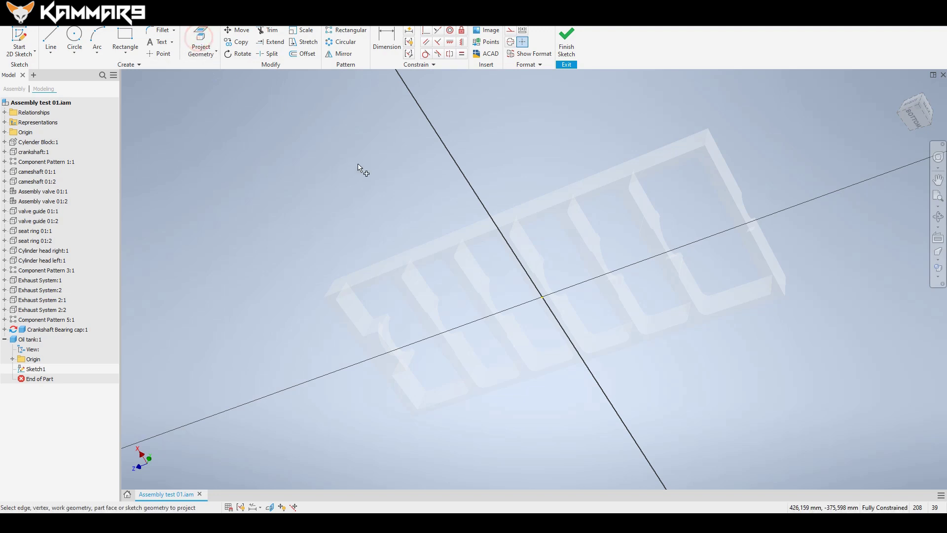
pyautogui.click(422, 260)
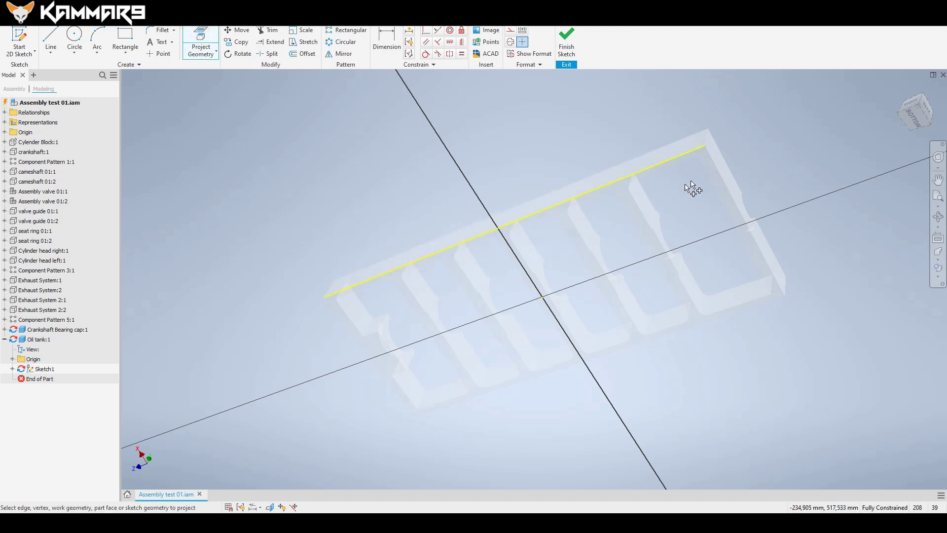
pyautogui.click(723, 178)
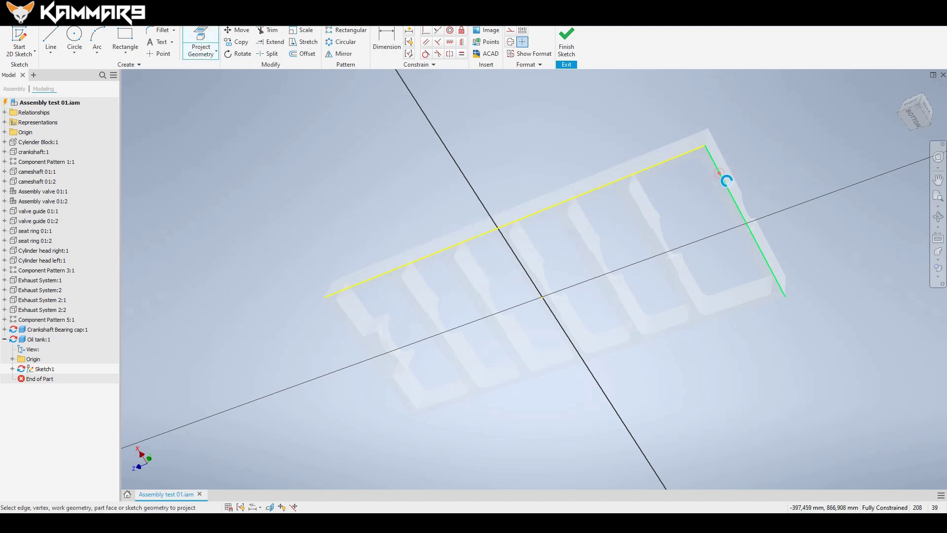
pyautogui.click(762, 308)
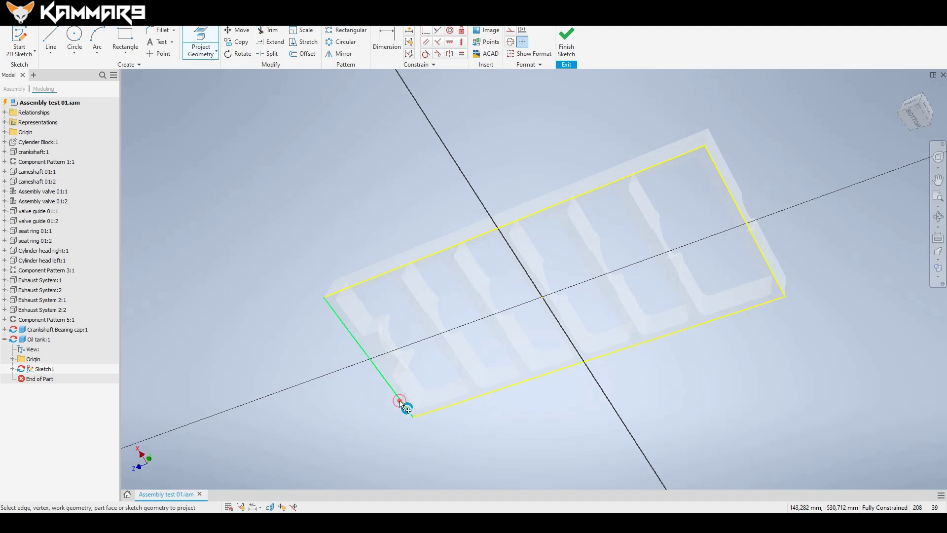
pyautogui.click(401, 400)
# Finish Sketch1 and extrude its outline 3 mm into a solid plate
pyautogui.click(567, 42)
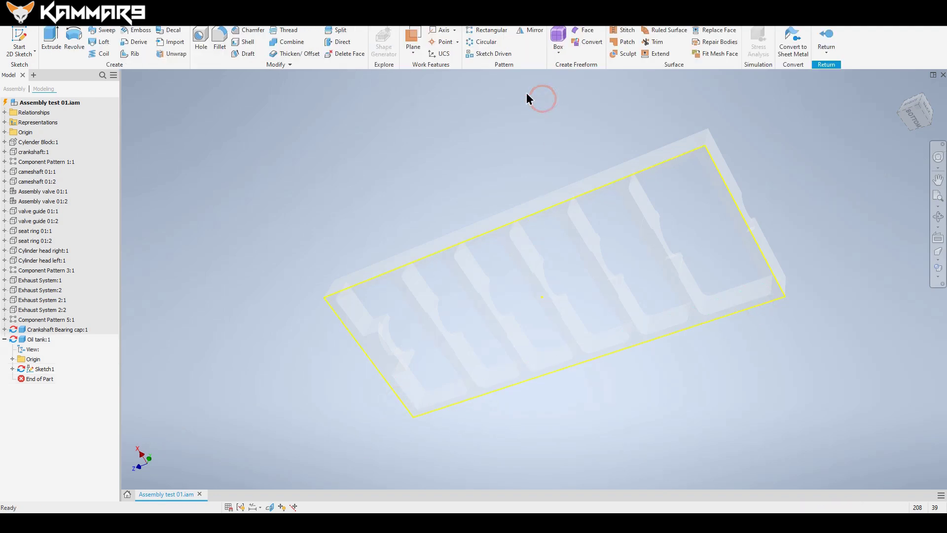
pyautogui.click(47, 40)
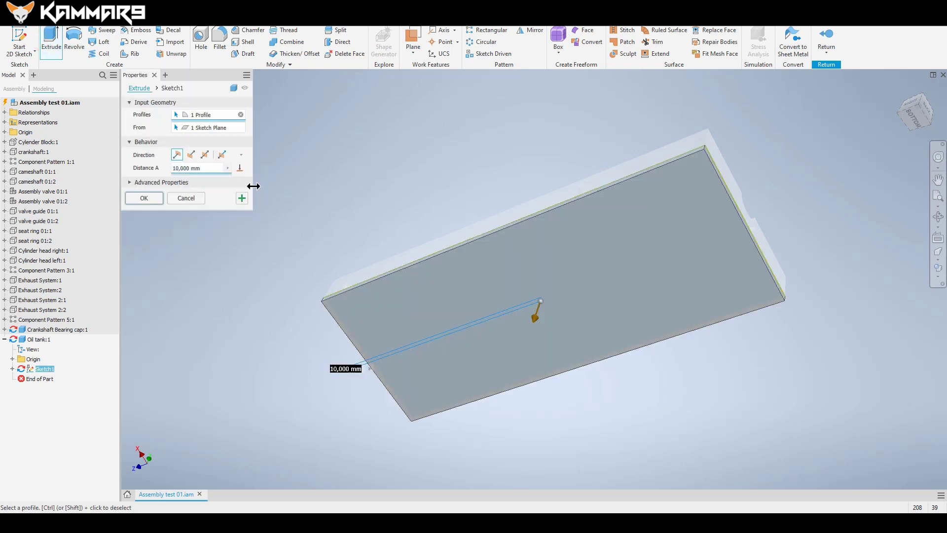
pyautogui.click(209, 170)
pyautogui.write('3')
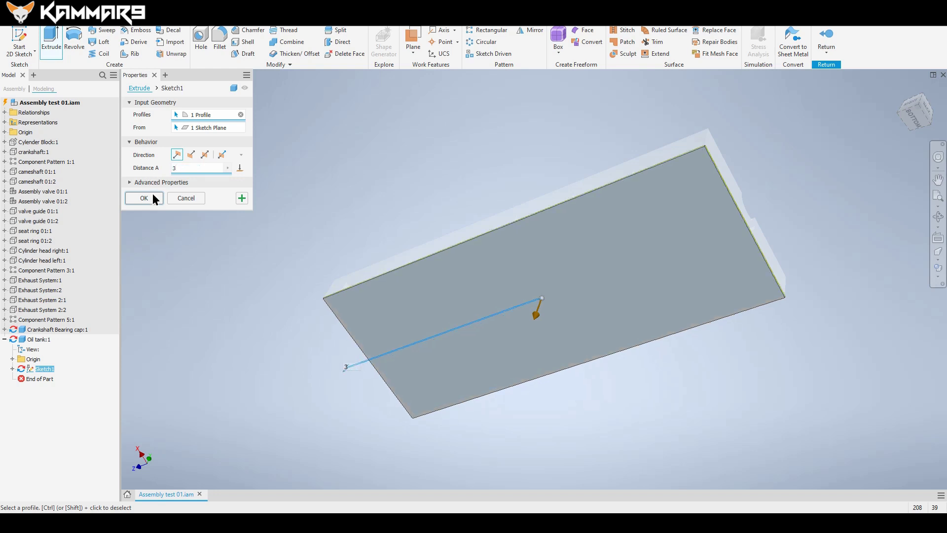
pyautogui.click(153, 197)
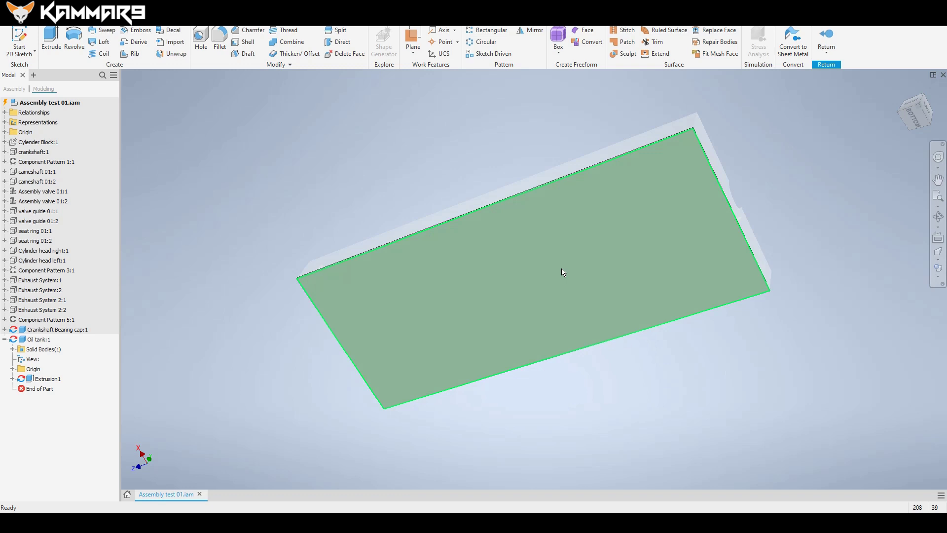
pyautogui.click(542, 271)
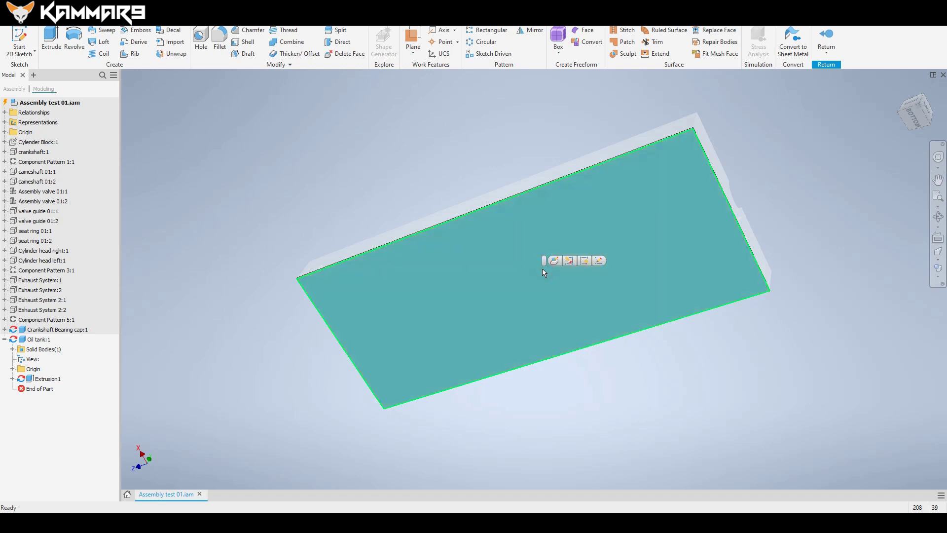
# Start a new sketch on the plate face and project the plate's outline into it
pyautogui.click(22, 34)
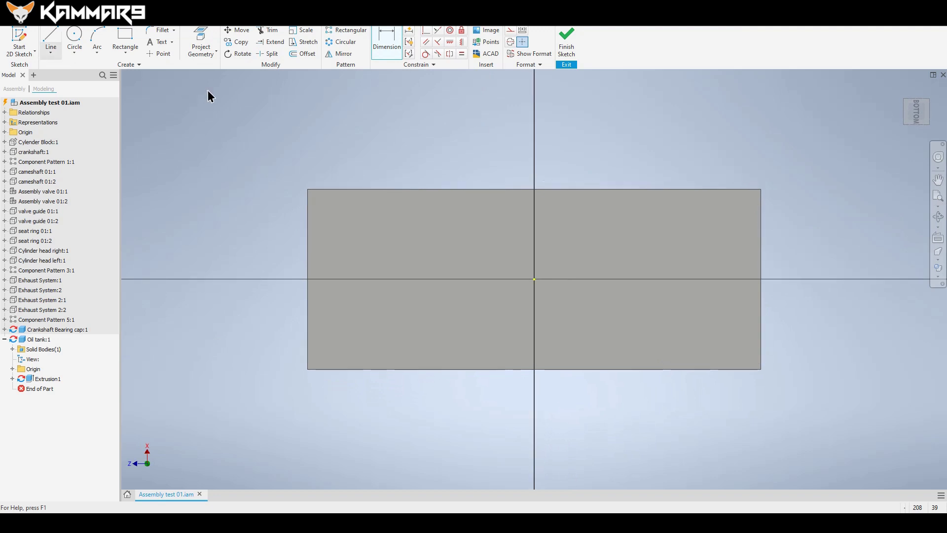
pyautogui.click(234, 120)
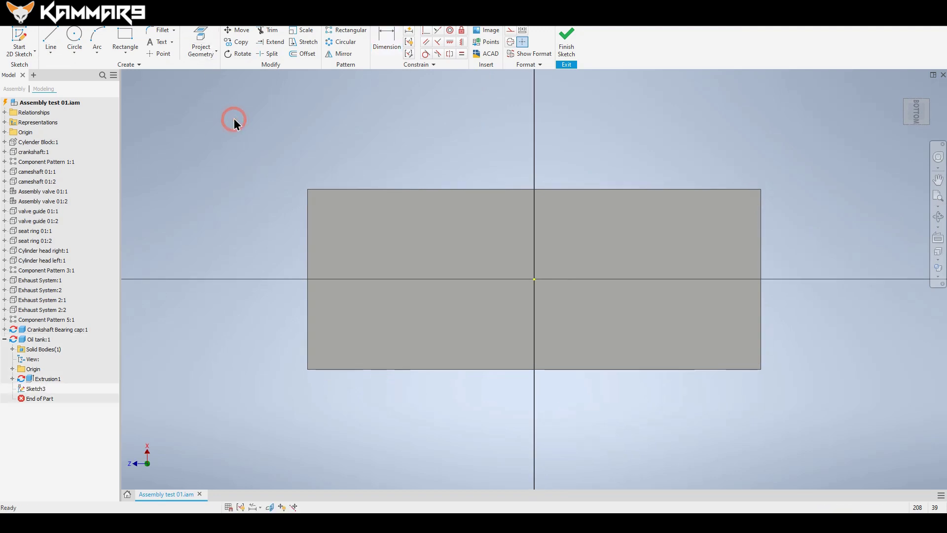
pyautogui.click(302, 54)
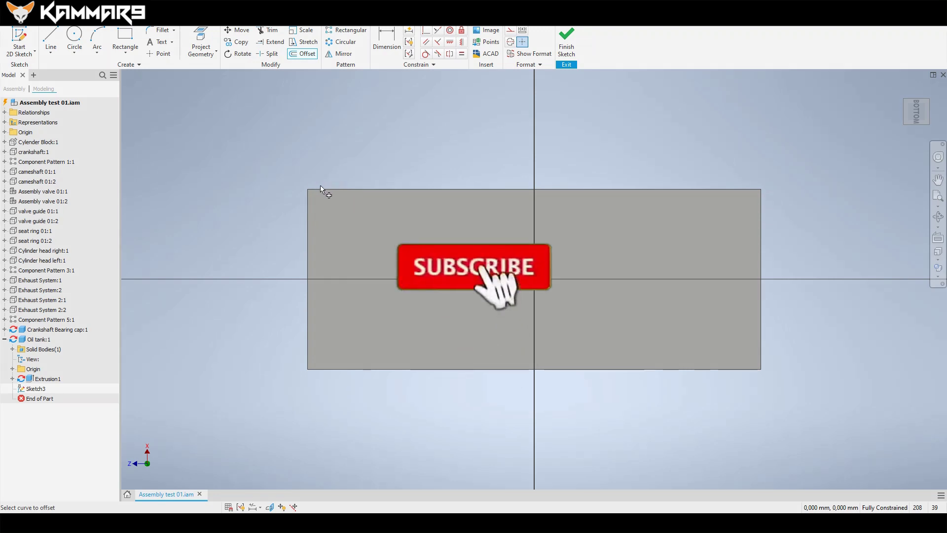
pyautogui.click(202, 39)
pyautogui.click(342, 211)
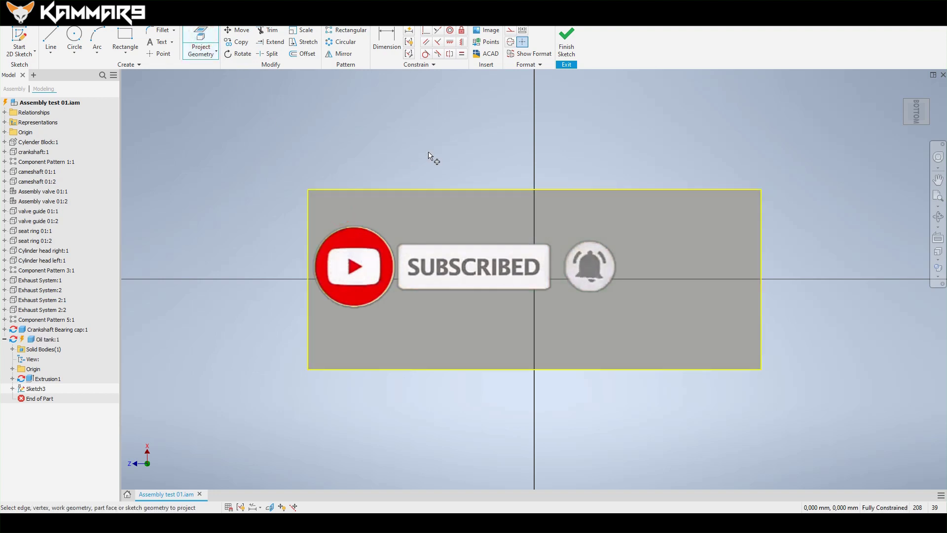
# Offset the projected rectangle 15 mm inward
pyautogui.click(303, 54)
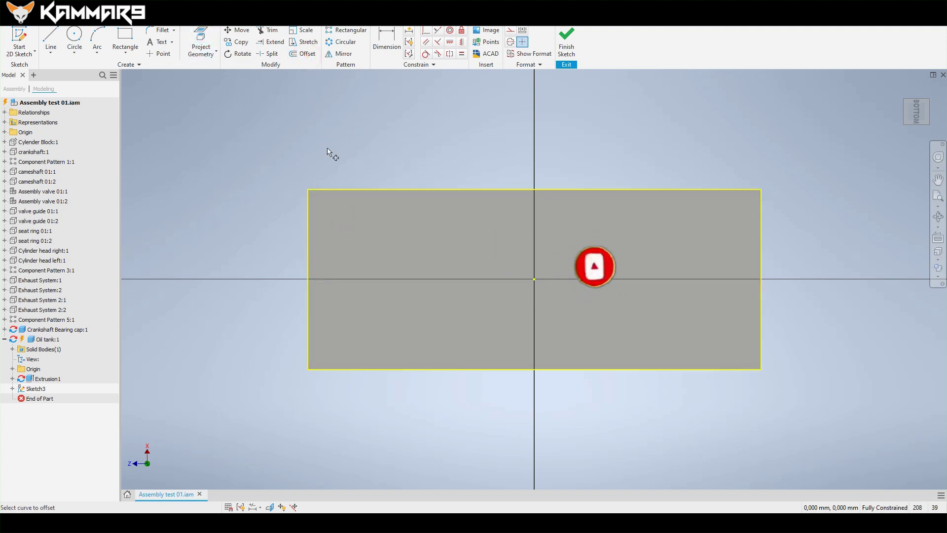
pyautogui.click(337, 190)
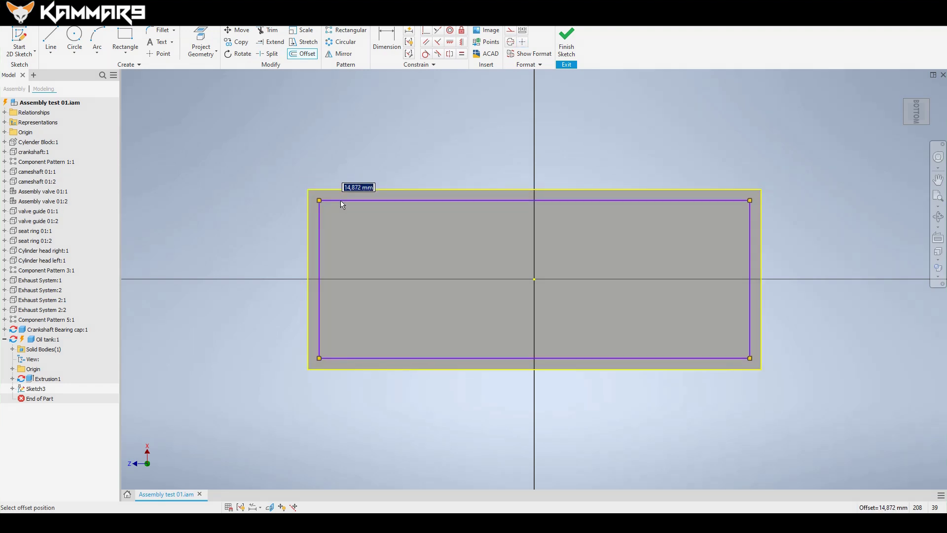
pyautogui.write('15')
pyautogui.press('Return')
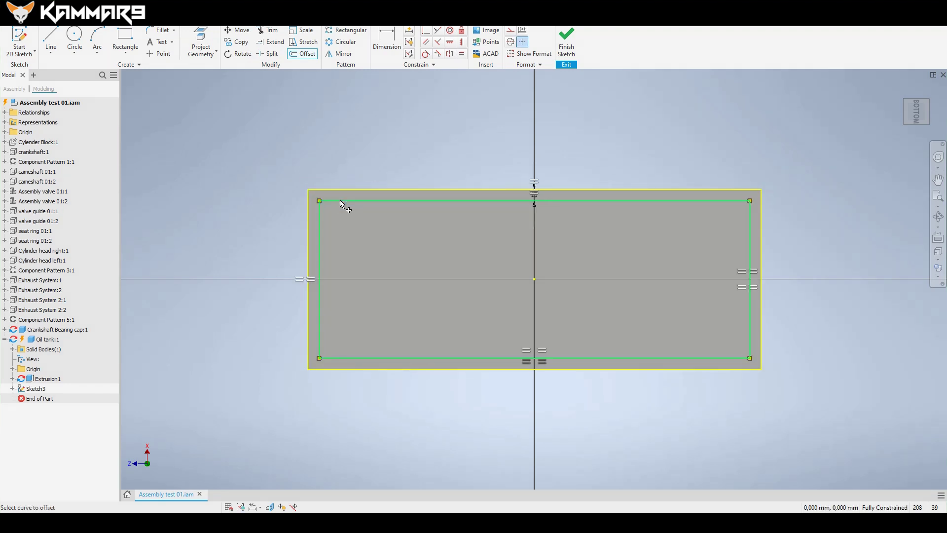
pyautogui.press('Escape')
pyautogui.moveTo(457, 145)
pyautogui.keyDown('shift'); pyautogui.mouseDown(button='middle')
pyautogui.moveTo(452, 167)
pyautogui.moveTo(431, 180)
pyautogui.mouseUp(button='middle'); pyautogui.keyUp('shift')
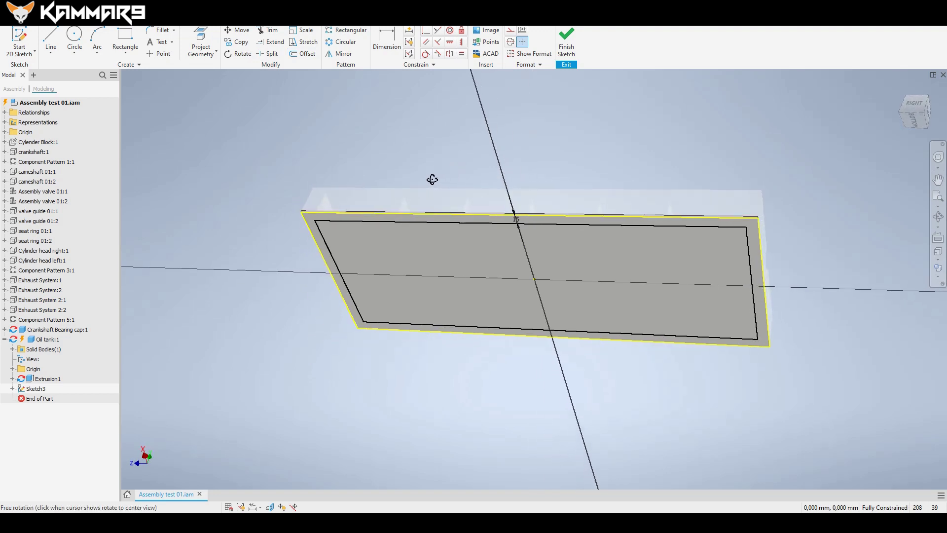
# Finish Sketch3 and extrude its inner rectangle 65 mm to form the tank body
pyautogui.click(567, 39)
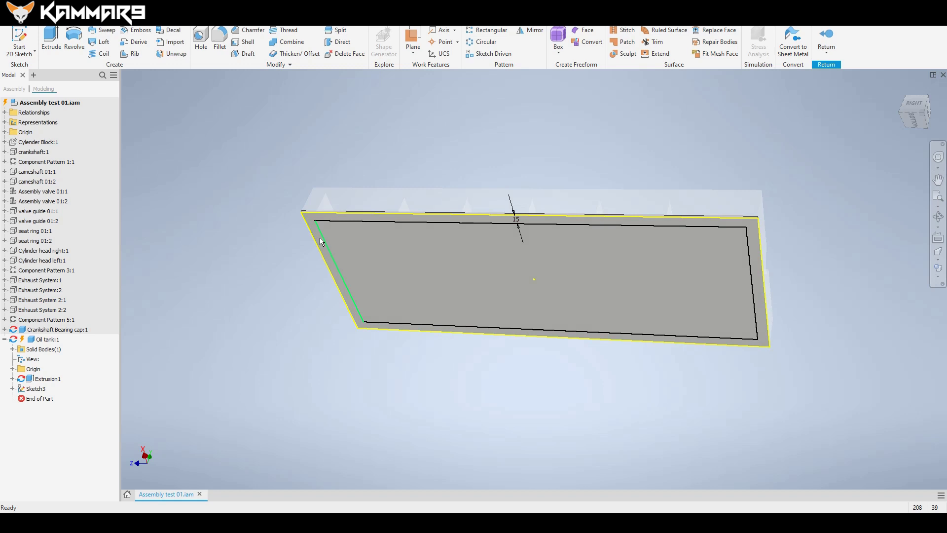
pyautogui.click(51, 39)
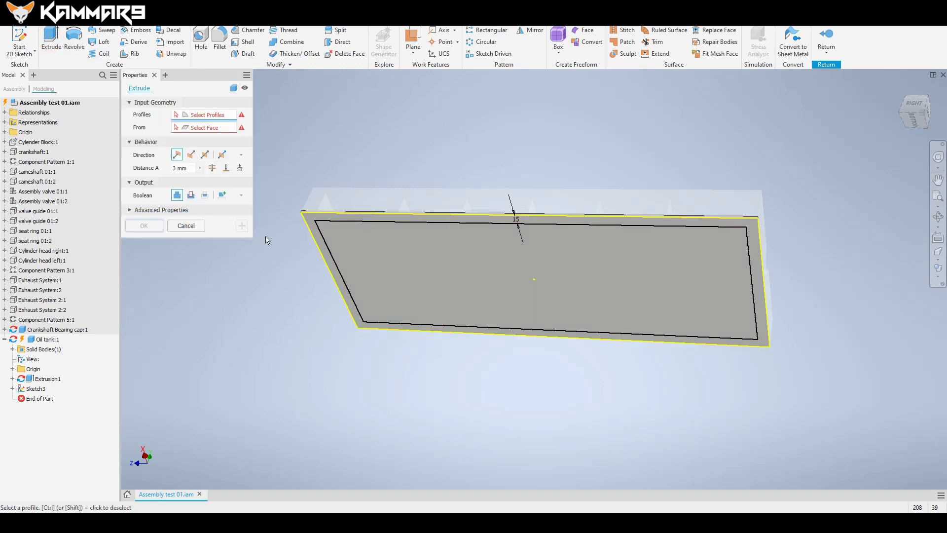
pyautogui.click(377, 253)
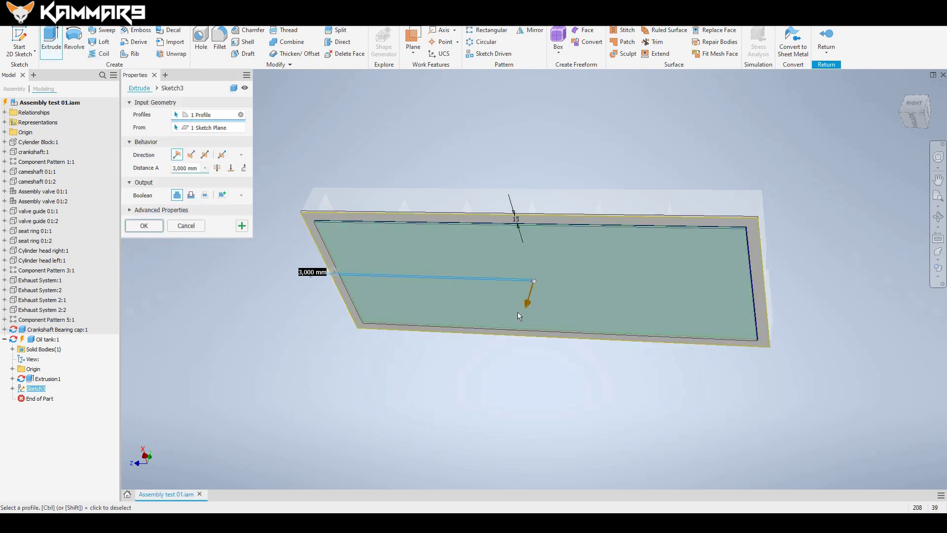
pyautogui.moveTo(528, 303); pyautogui.dragTo(515, 340)
pyautogui.write('65')
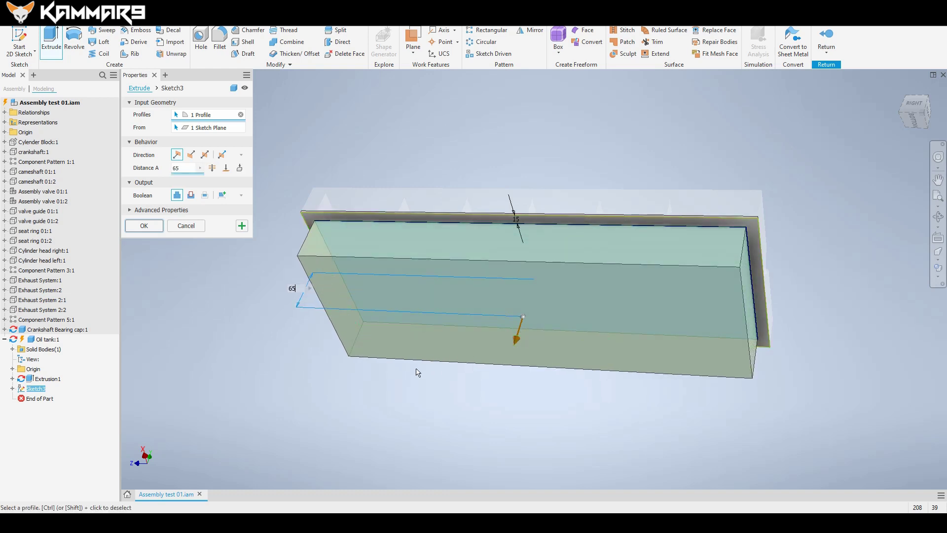
pyautogui.click(148, 227)
pyautogui.keyDown('shift'); pyautogui.moveTo(335, 188); pyautogui.dragTo(415, 157, button='middle'); pyautogui.keyUp('shift')
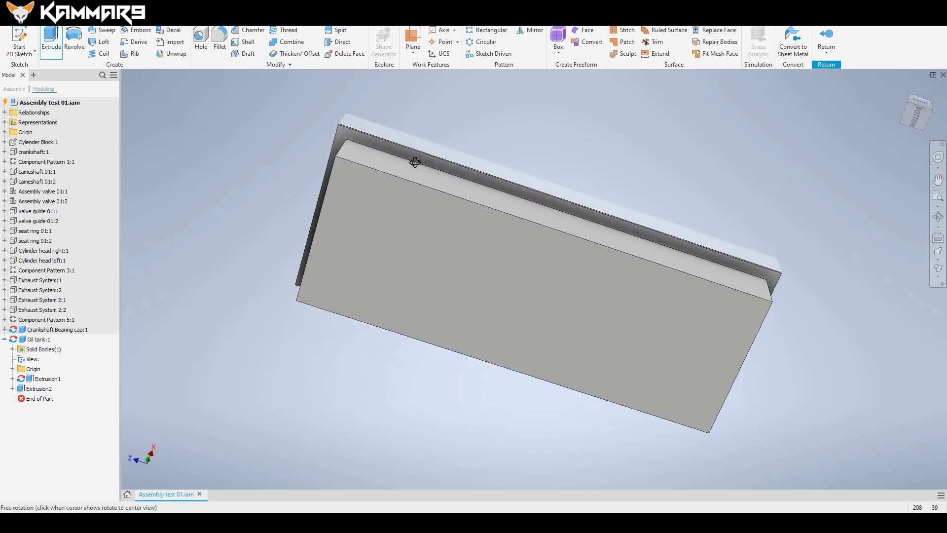
pyautogui.keyDown('shift'); pyautogui.moveTo(563, 212); pyautogui.dragTo(574, 195, button='middle'); pyautogui.keyUp('shift')
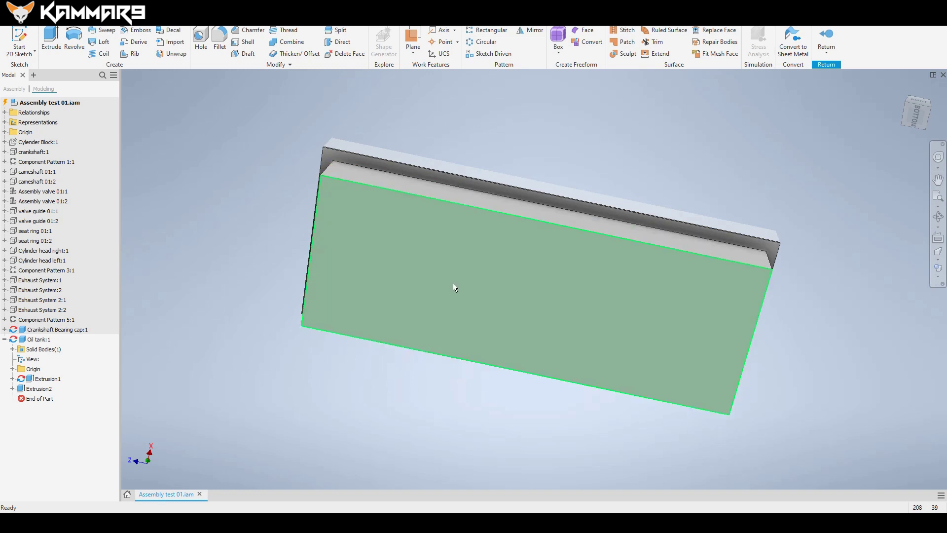
# Make Cylinder Block:1 transparent and view the oil tank from below
pyautogui.rightClick(46, 142)
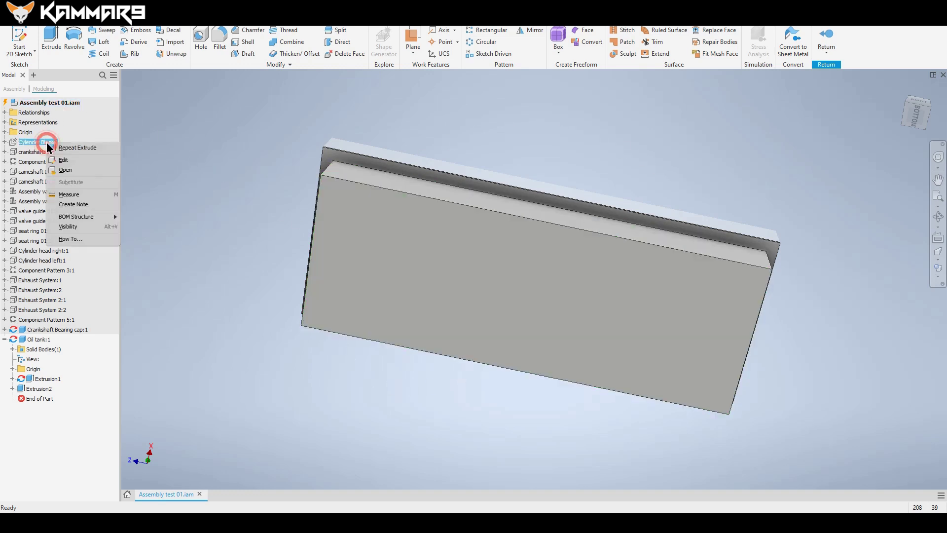
pyautogui.click(65, 227)
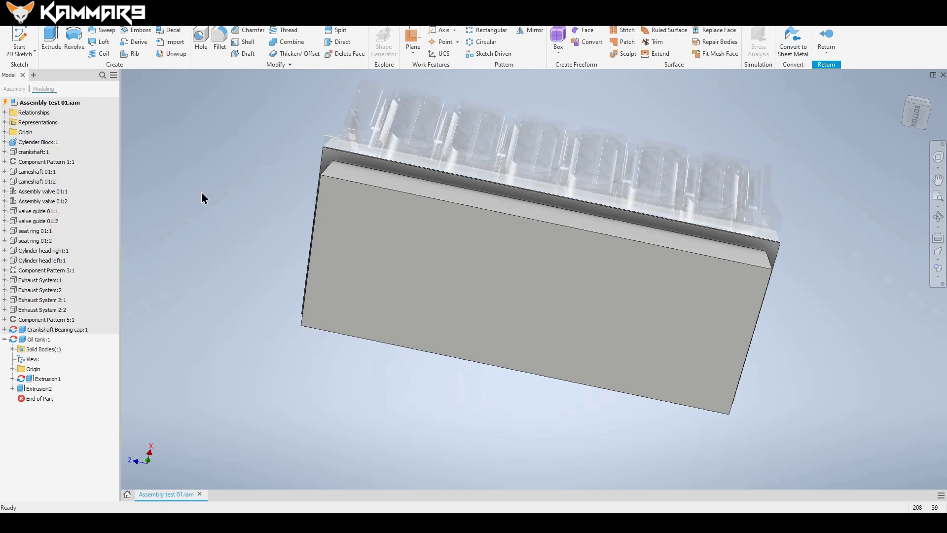
pyautogui.keyDown('shift'); pyautogui.moveTo(363, 224); pyautogui.dragTo(347, 207, button='middle'); pyautogui.keyUp('shift')
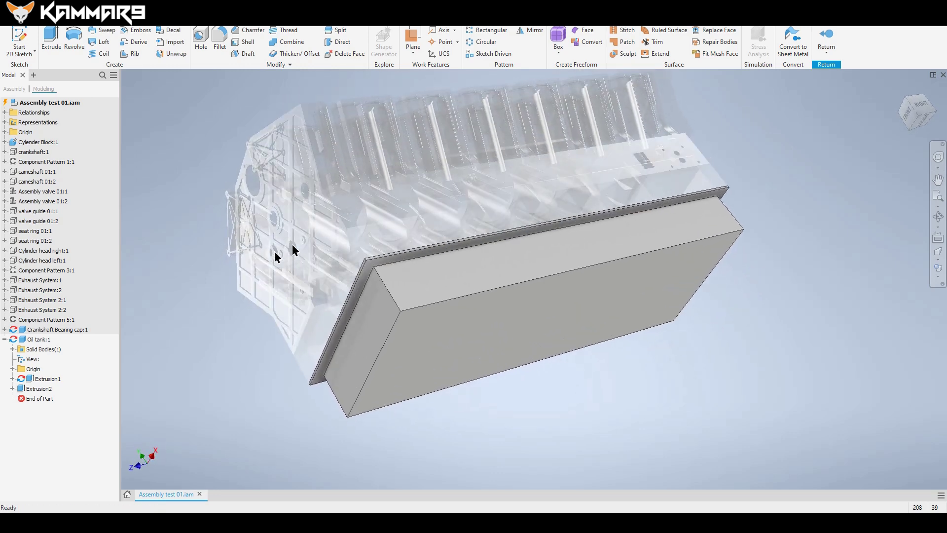
pyautogui.keyDown('shift'); pyautogui.moveTo(497, 270); pyautogui.dragTo(426, 264, button='middle'); pyautogui.keyUp('shift')
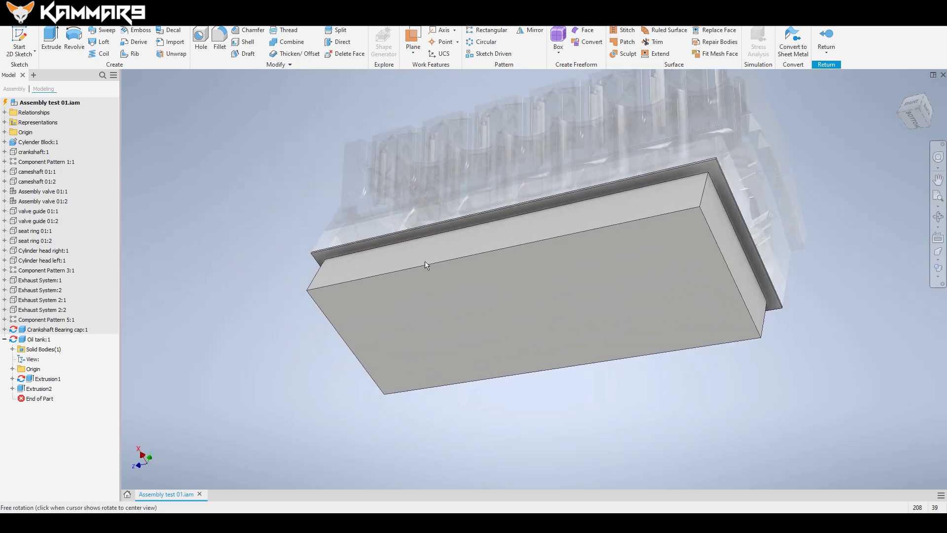
# Start Sketch4 on the tank's bottom face and draw a rectangle across it
pyautogui.click(654, 272)
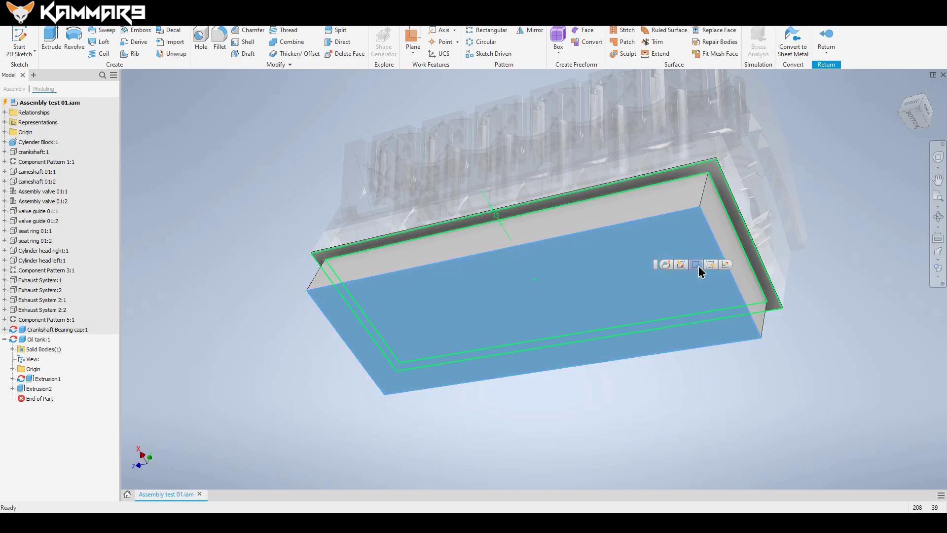
pyautogui.click(724, 266)
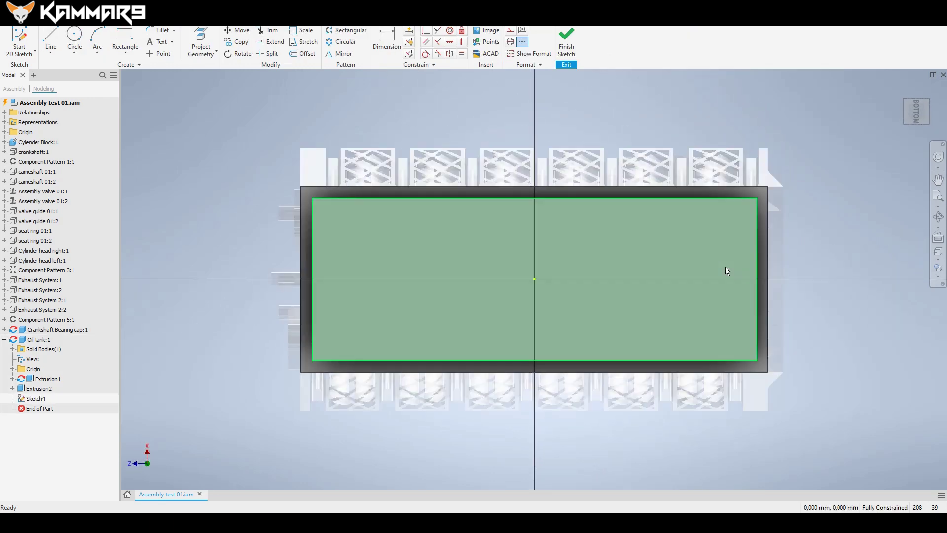
pyautogui.click(702, 117)
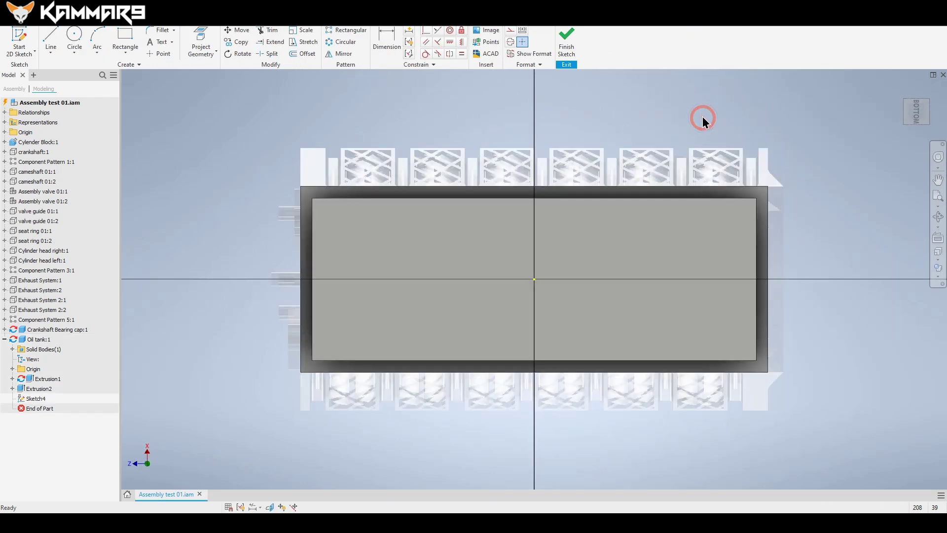
pyautogui.click(125, 39)
pyautogui.scroll(-3, 698, 259)
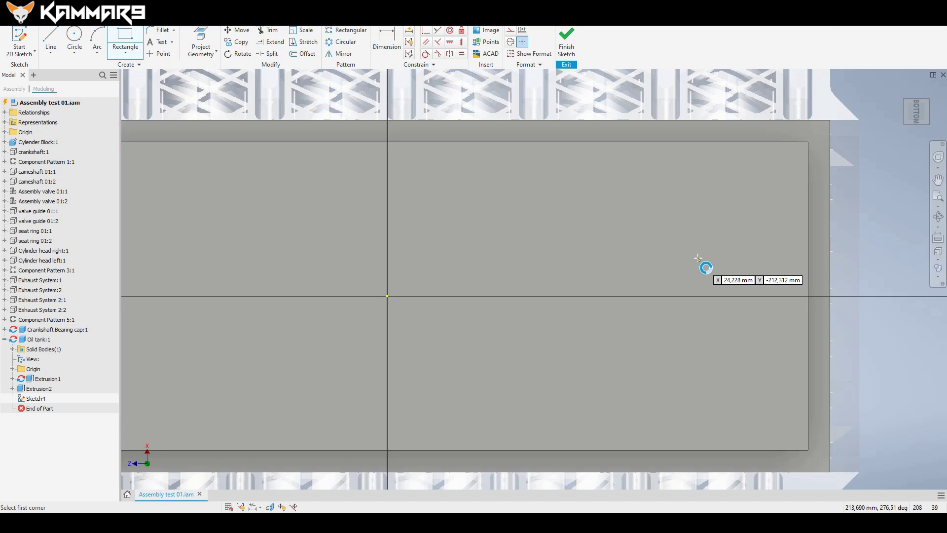
pyautogui.click(557, 143)
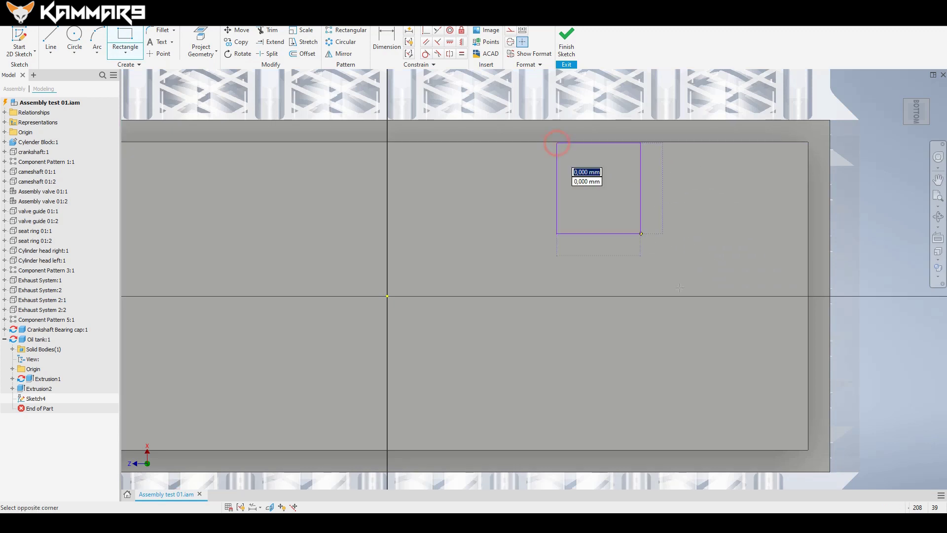
pyautogui.click(707, 449)
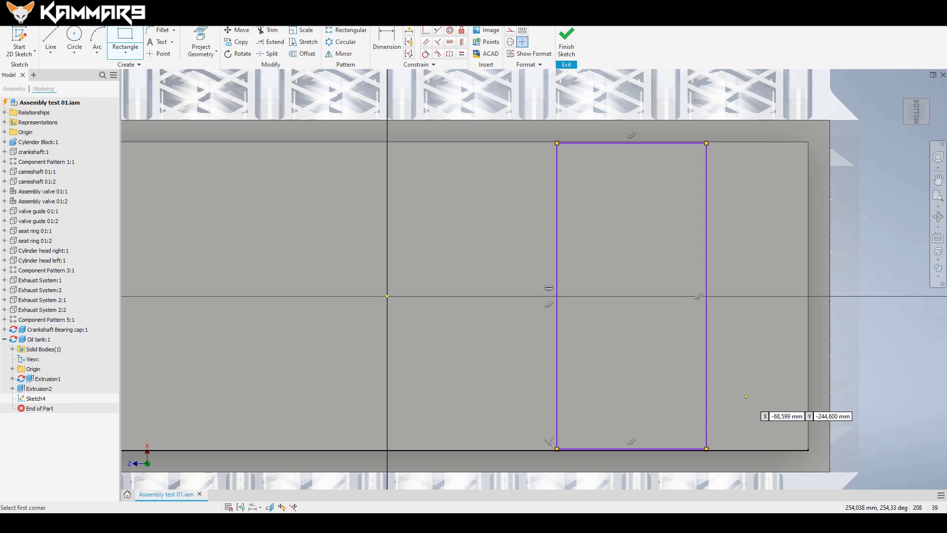
pyautogui.press('Escape')
# Offset the top sketch line to sit just below the top edge
pyautogui.scroll(5, 706, 140)
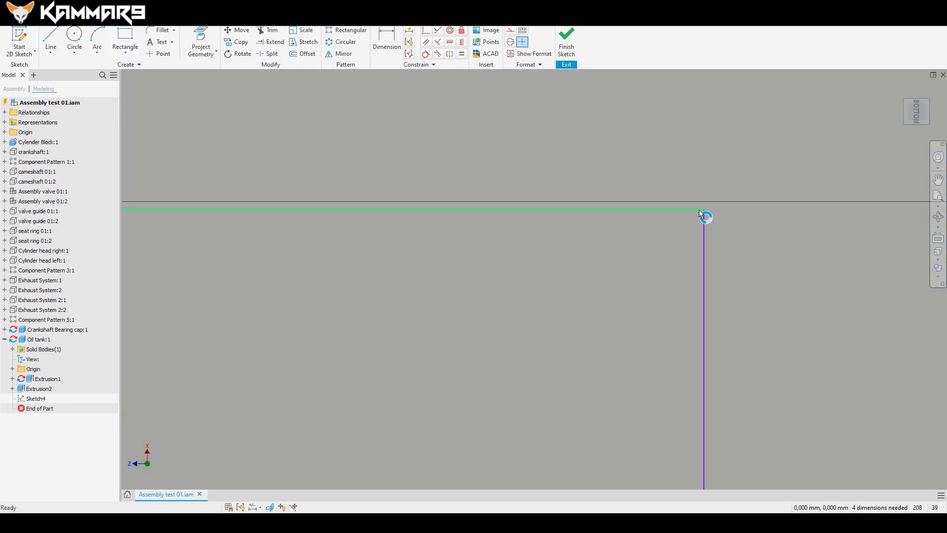
pyautogui.click(700, 209)
pyautogui.click(716, 220)
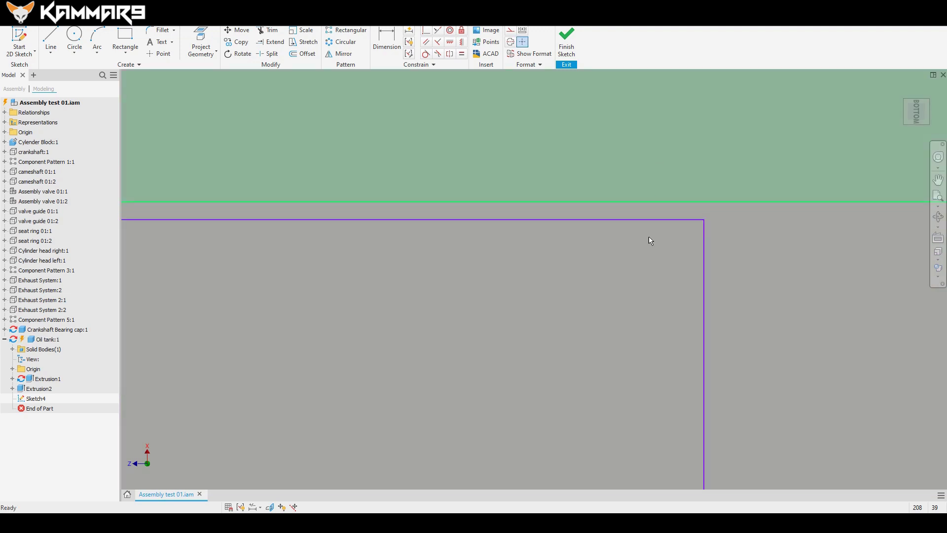
pyautogui.scroll(-3, 650, 236)
# Make the rectangle's corners coincident with the offset line and the part's bottom edge
pyautogui.click(879, 191)
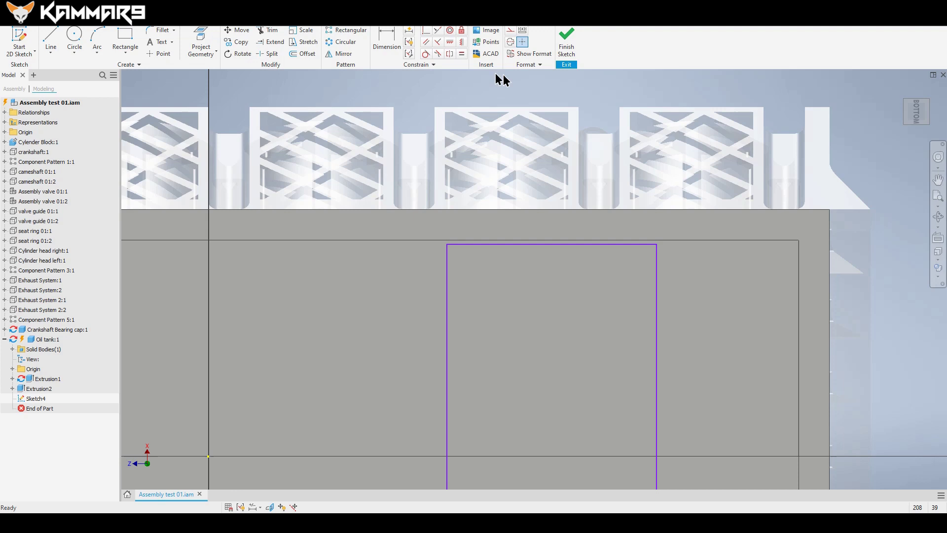
pyautogui.click(426, 32)
pyautogui.click(459, 241)
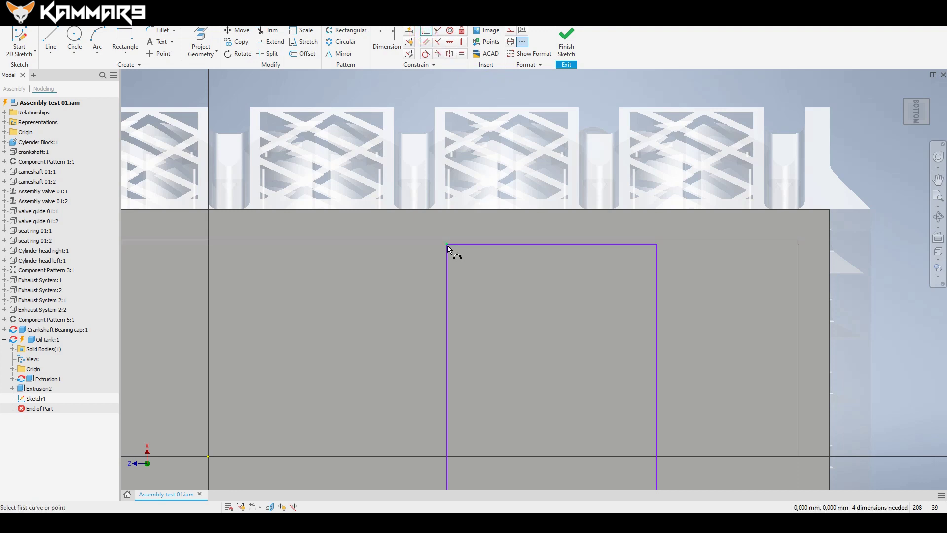
pyautogui.click(447, 244)
pyautogui.scroll(-3, 577, 186)
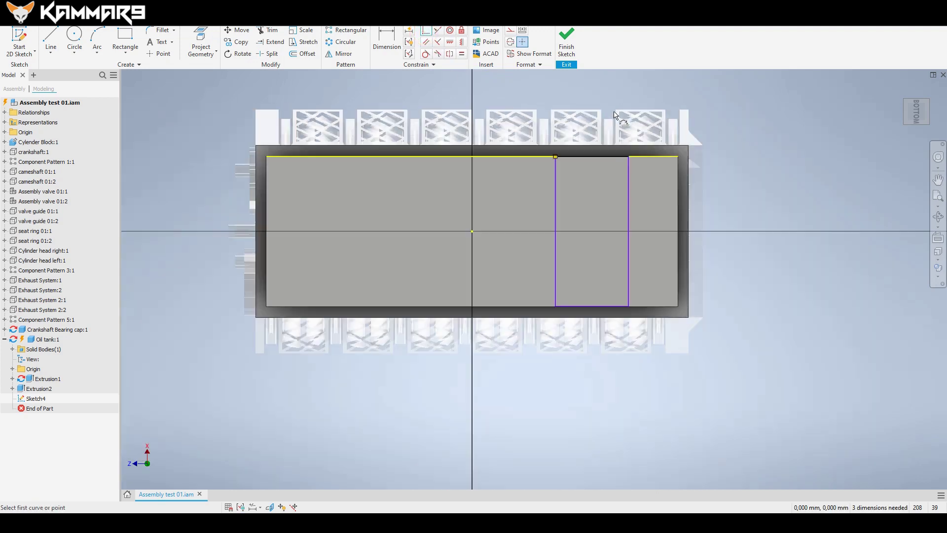
pyautogui.scroll(3, 555, 321)
pyautogui.click(544, 321)
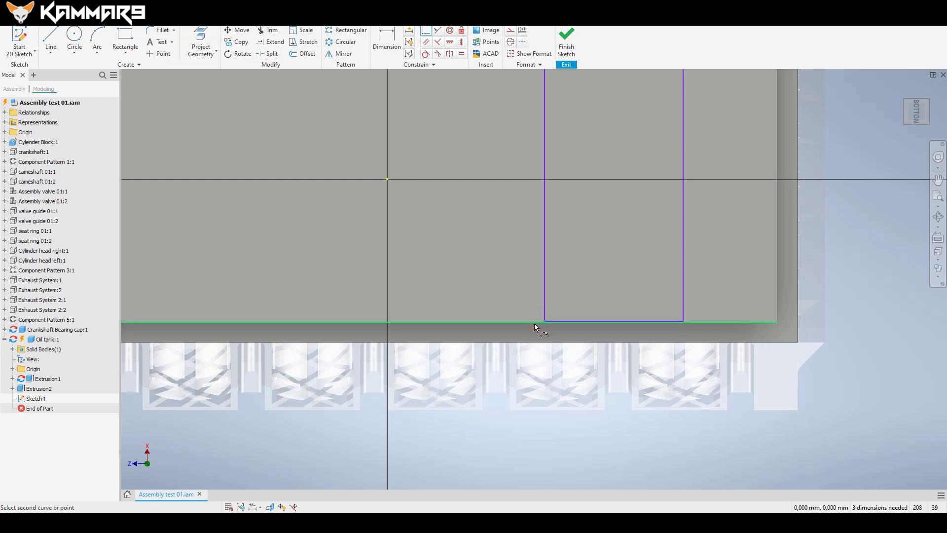
pyautogui.click(534, 323)
pyautogui.scroll(-3, 697, 349)
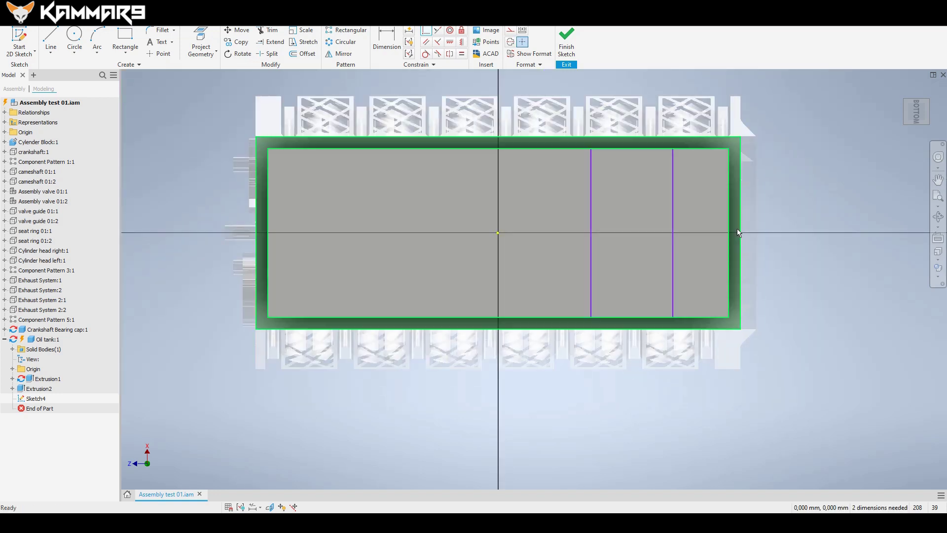
pyautogui.click(801, 211)
# Dimension the rectangle 200 mm wide and 50 mm from the tank's end edge
pyautogui.press('d')
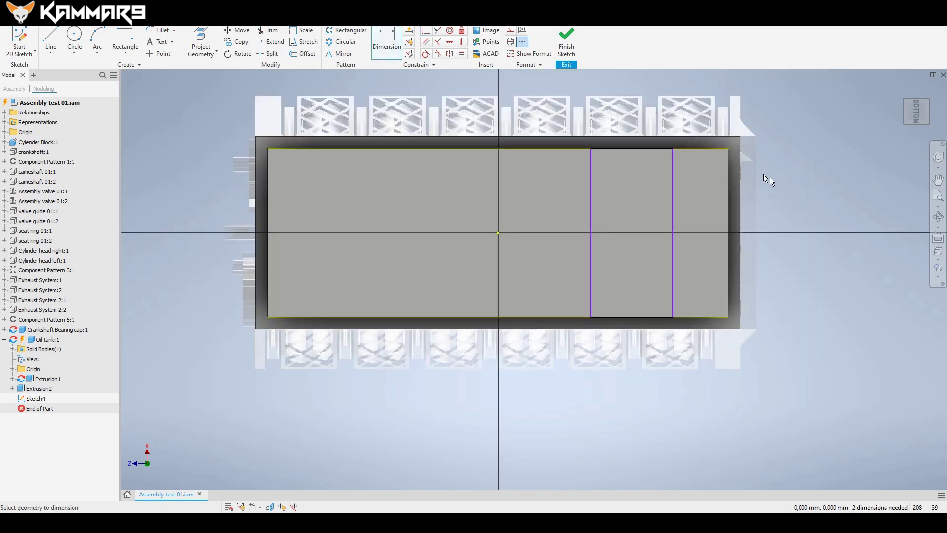
pyautogui.click(642, 149)
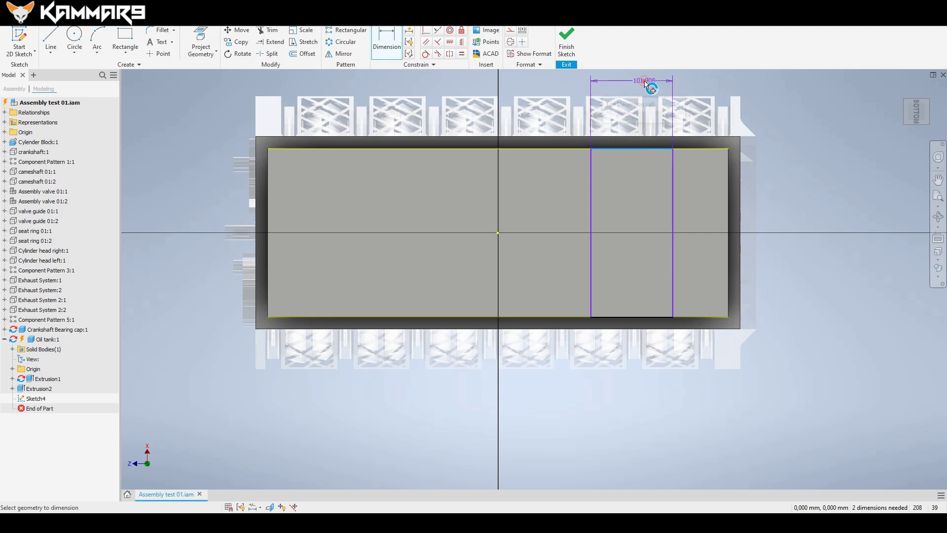
pyautogui.click(646, 84)
pyautogui.write('200')
pyautogui.press('Return')
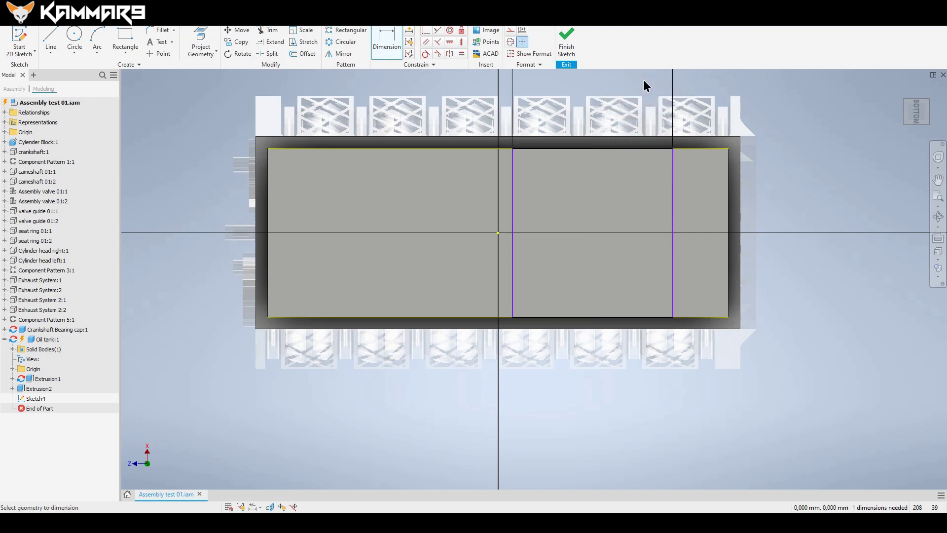
pyautogui.click(674, 183)
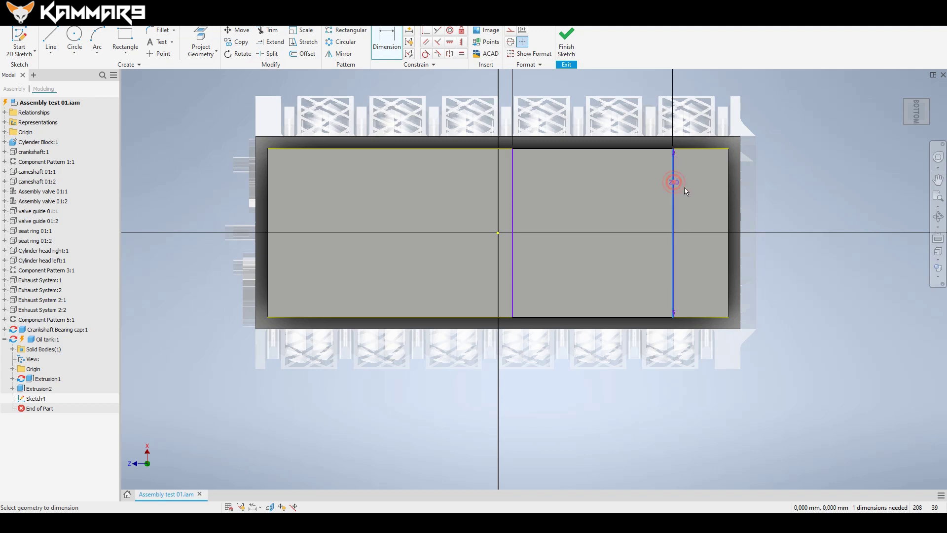
pyautogui.click(731, 199)
pyautogui.click(800, 275)
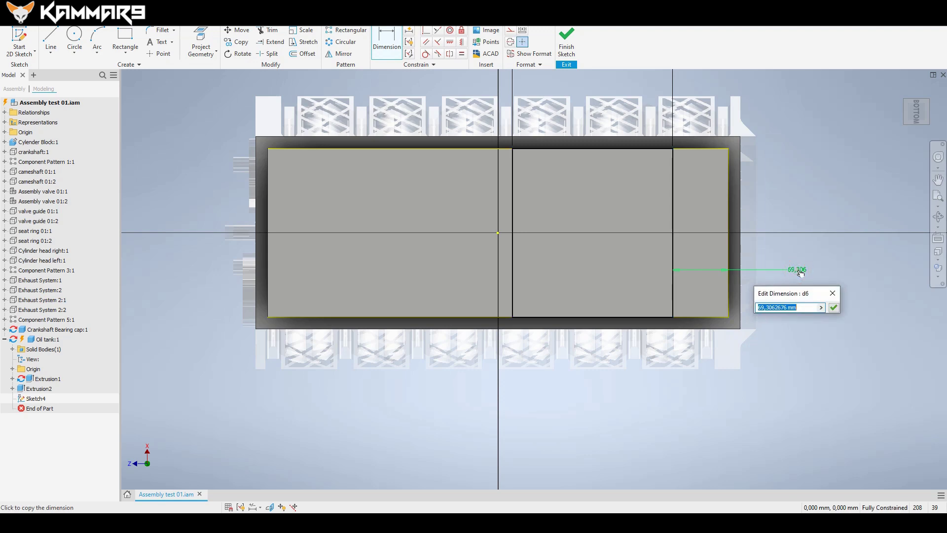
pyautogui.write('50')
pyautogui.press('Return')
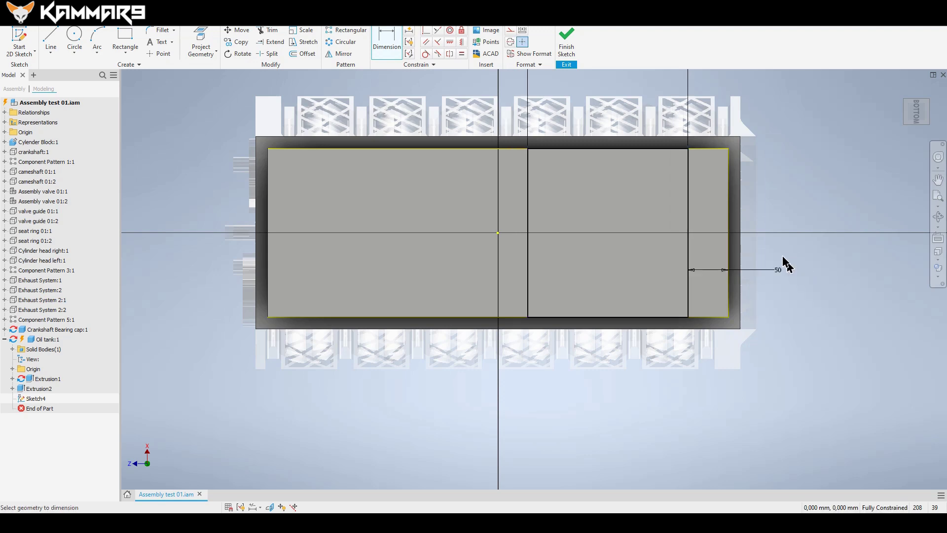
pyautogui.moveTo(641, 176); pyautogui.dragTo(585, 249)
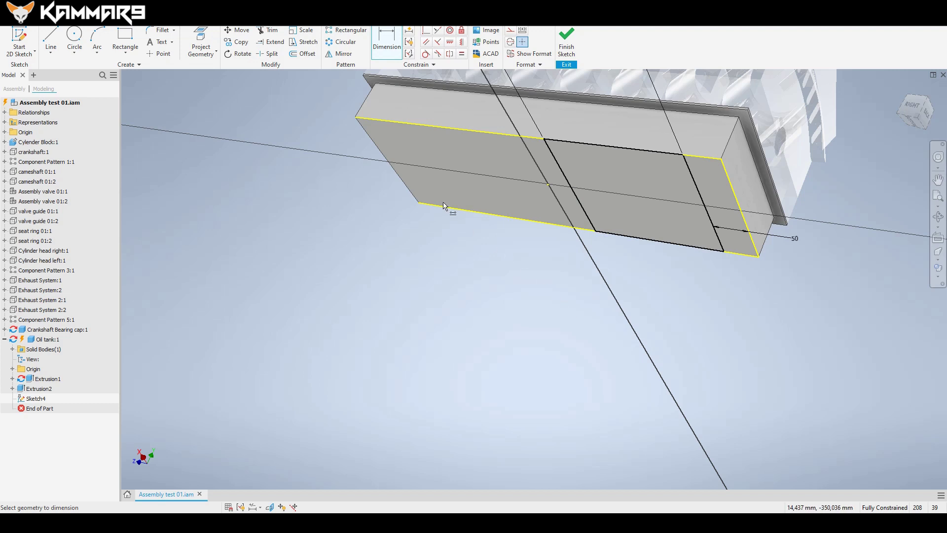
# Finish Sketch4 and extrude its rectangle 20 mm from the tank's underside as Extrusion3
pyautogui.click(567, 43)
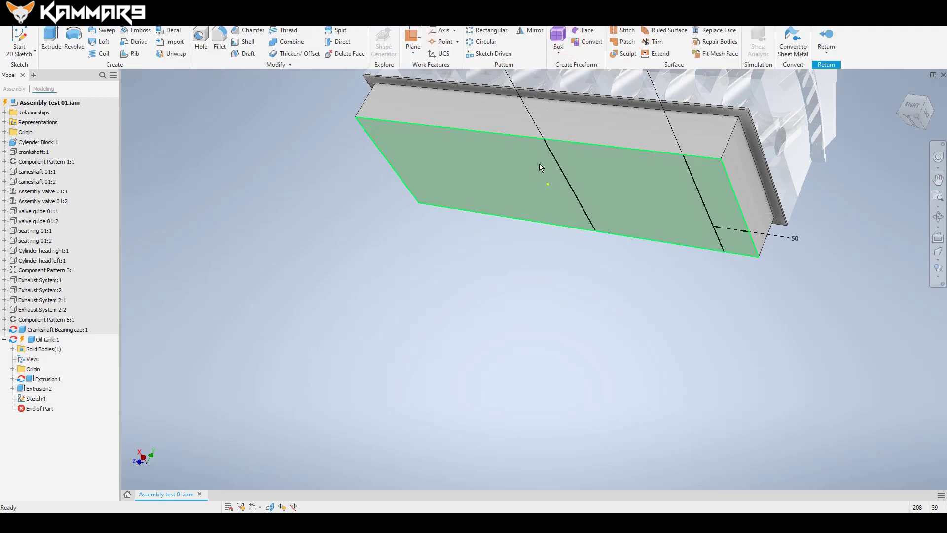
pyautogui.click(297, 161)
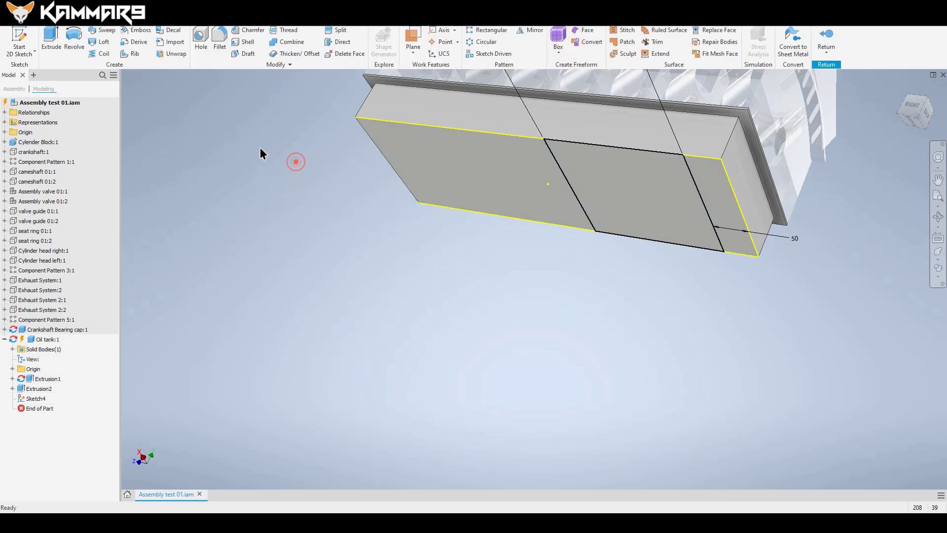
pyautogui.click(62, 56)
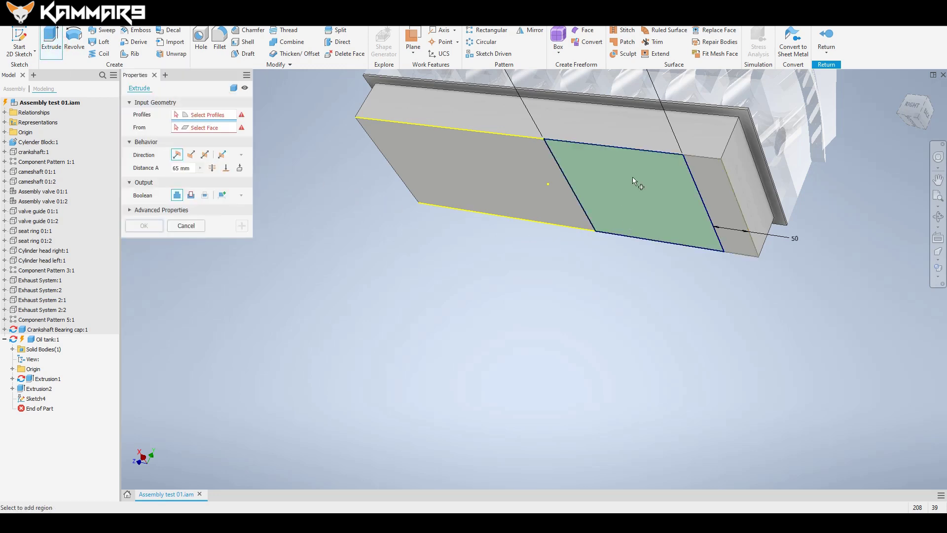
pyautogui.click(622, 191)
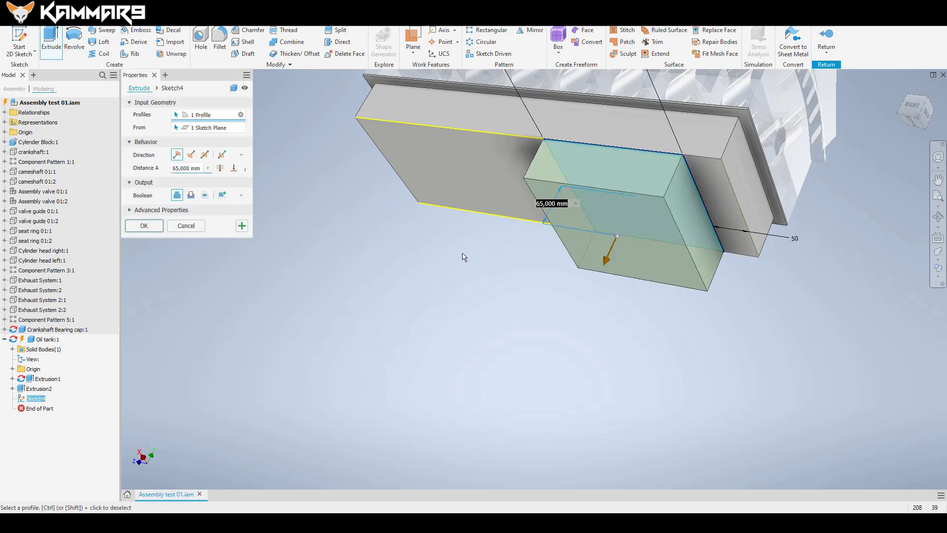
pyautogui.write('20')
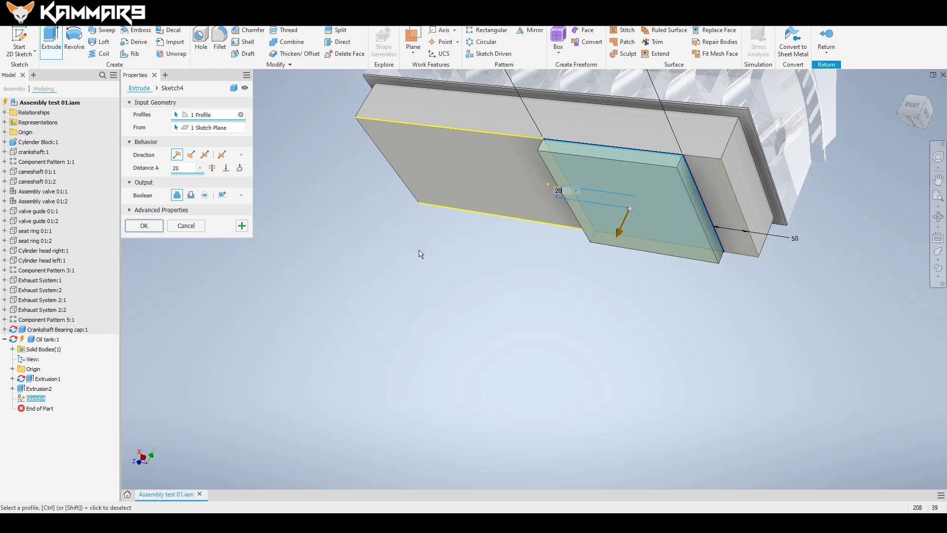
pyautogui.click(144, 225)
pyautogui.click(398, 295)
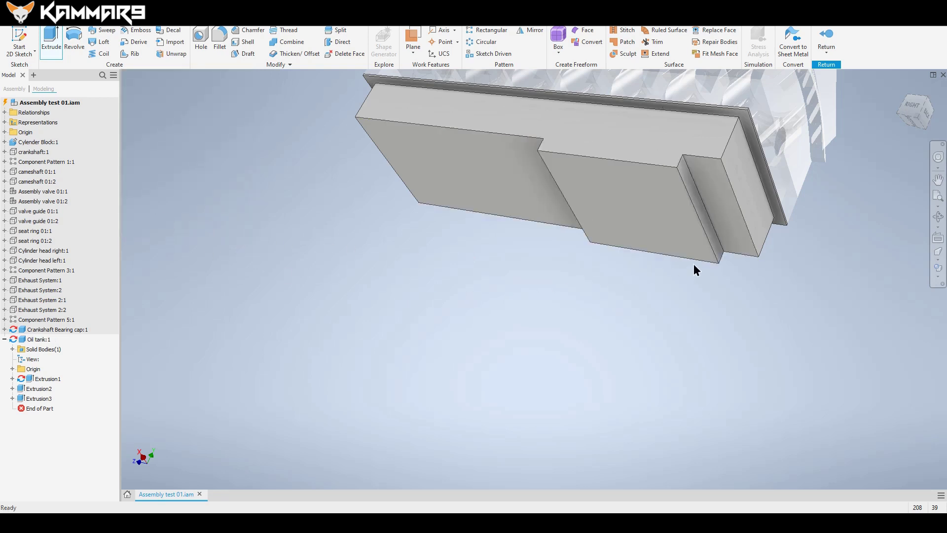
# Return to the home view of the engine and tank and hide Cylinder Block:1
pyautogui.moveTo(694, 264)
pyautogui.mouseDown(button='middle')
pyautogui.moveTo(686, 283)
pyautogui.moveTo(659, 293)
pyautogui.mouseUp(button='middle')
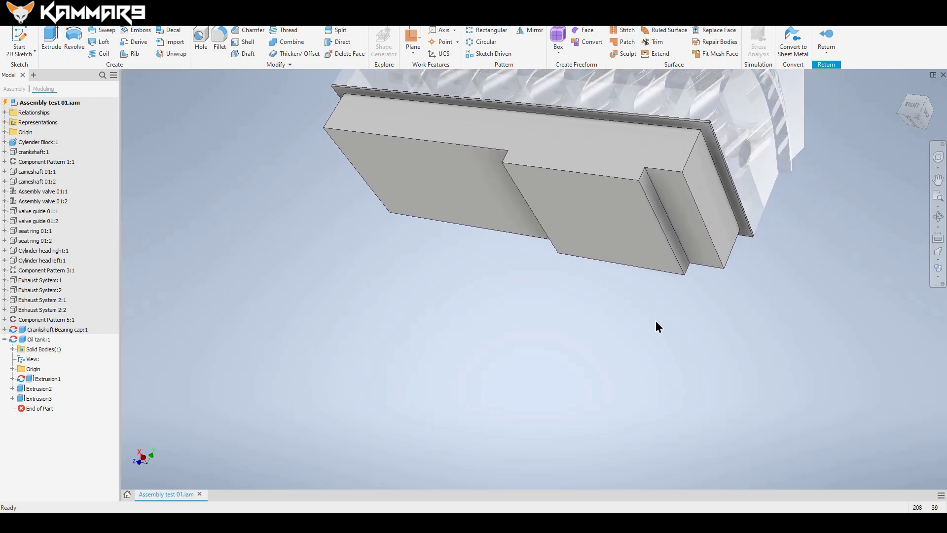
pyautogui.scroll(-3, 602, 322)
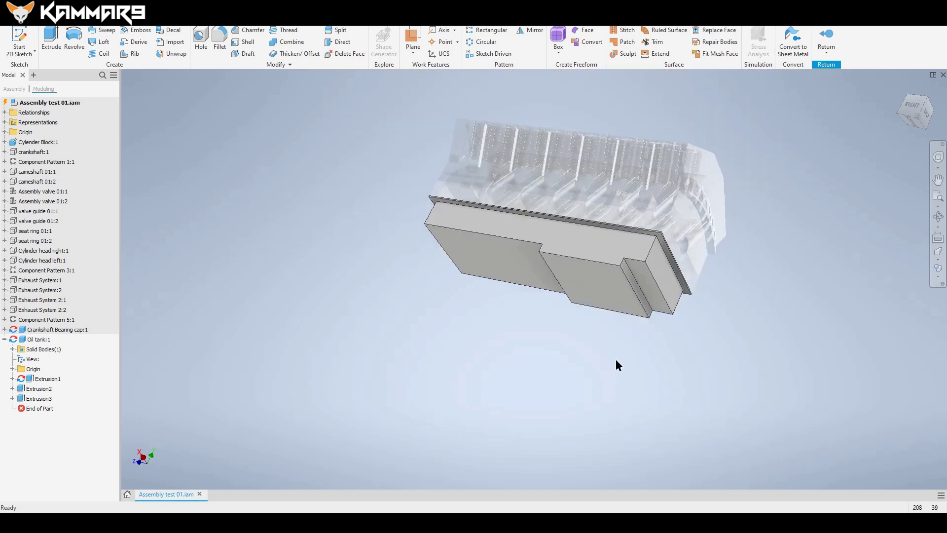
pyautogui.scroll(1, 617, 326)
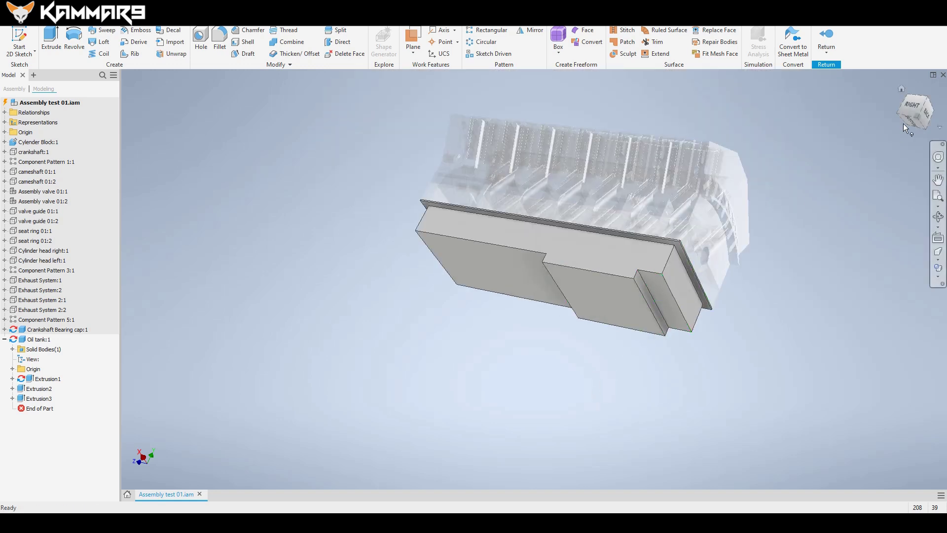
pyautogui.click(902, 89)
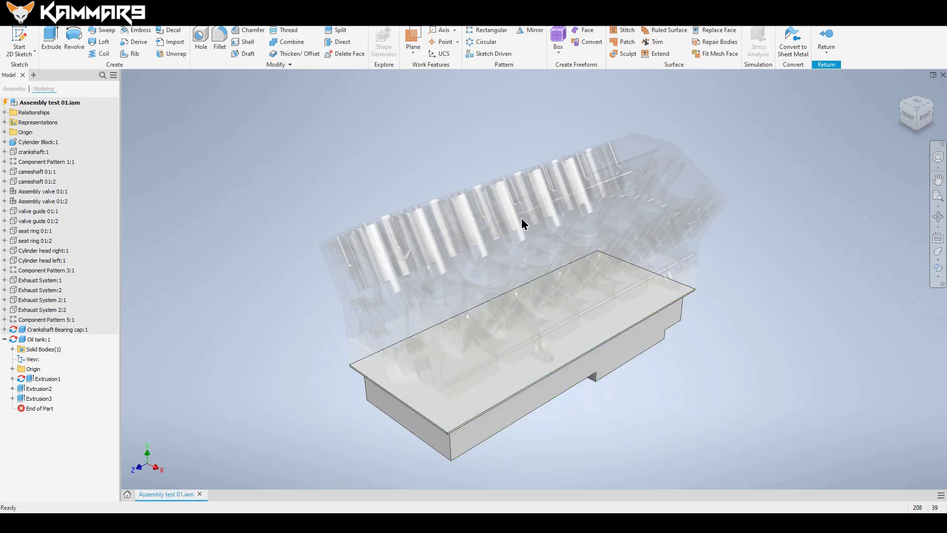
pyautogui.moveTo(522, 219)
pyautogui.keyDown('shift'); pyautogui.mouseDown(button='middle')
pyautogui.moveTo(624, 195)
pyautogui.moveTo(625, 205)
pyautogui.moveTo(516, 209)
pyautogui.moveTo(501, 178)
pyautogui.moveTo(499, 206)
pyautogui.moveTo(522, 208)
pyautogui.mouseUp(button='middle'); pyautogui.keyUp('shift')
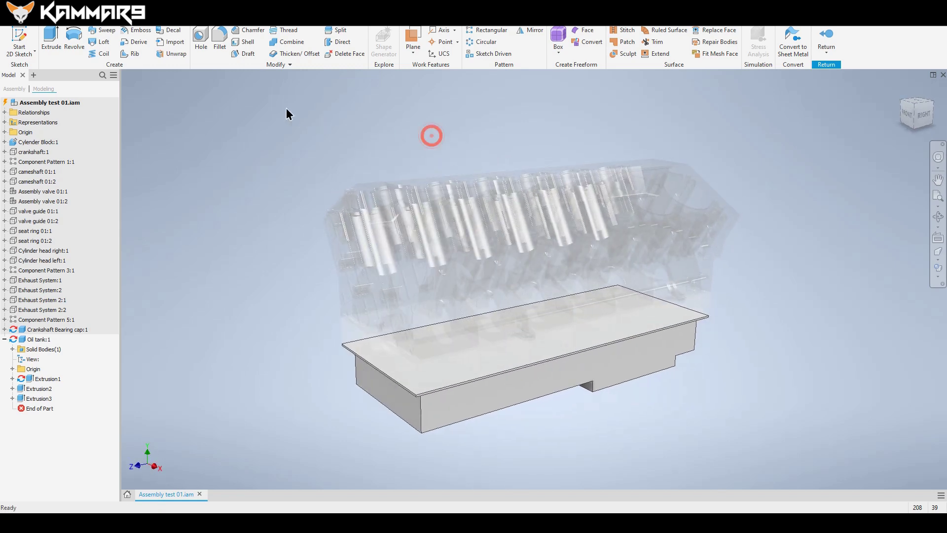
pyautogui.click(38, 143)
pyautogui.rightClick(38, 142)
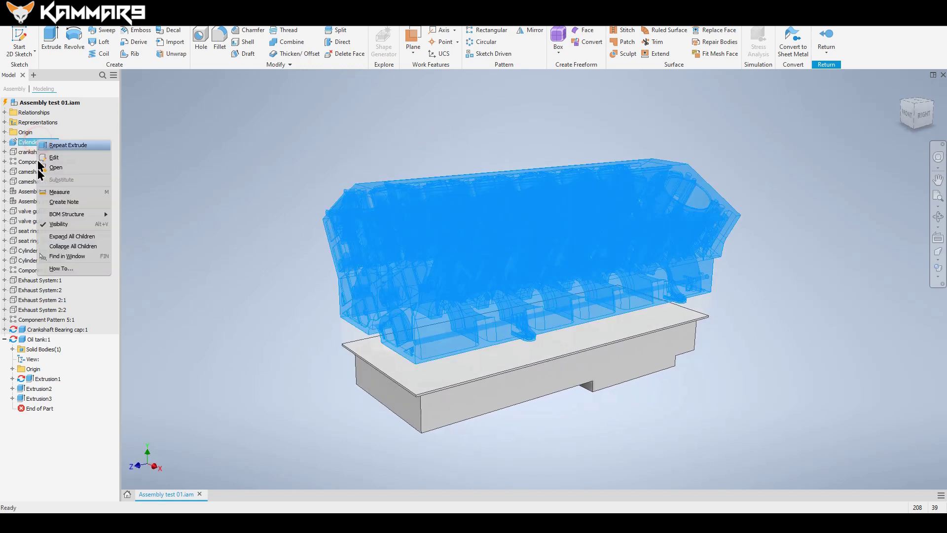
pyautogui.click(48, 223)
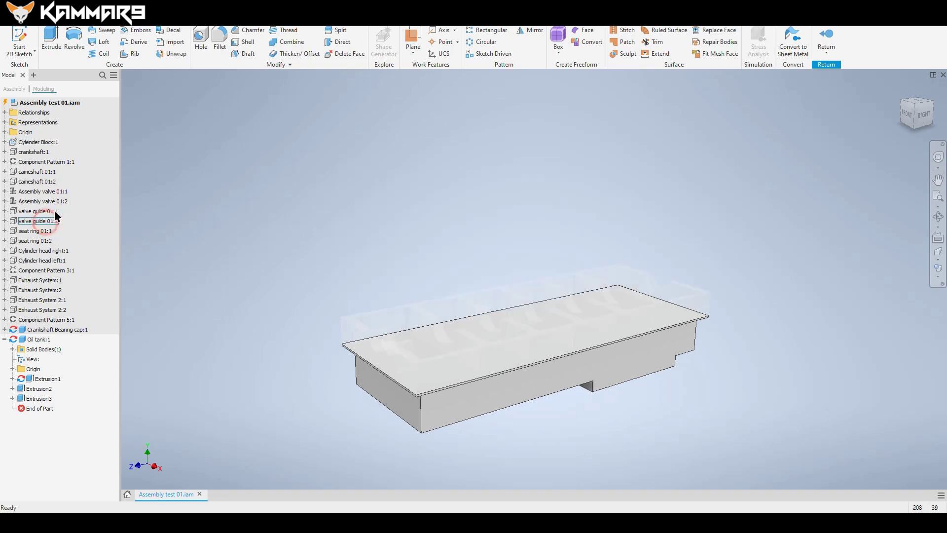
# Hide Crankshaft Bearing cap:1 and orbit the oil tank to view its underside
pyautogui.click(66, 331)
pyautogui.rightClick(66, 330)
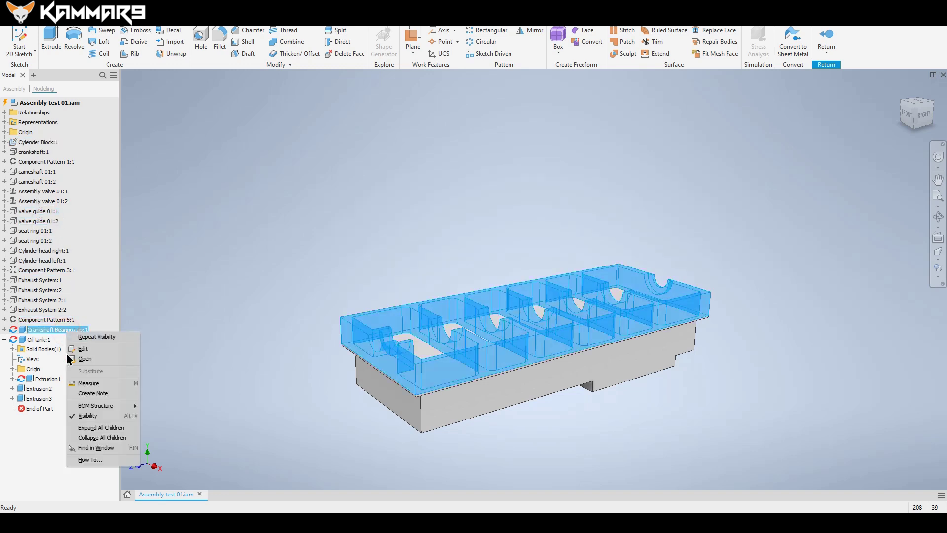
pyautogui.click(88, 415)
pyautogui.click(394, 224)
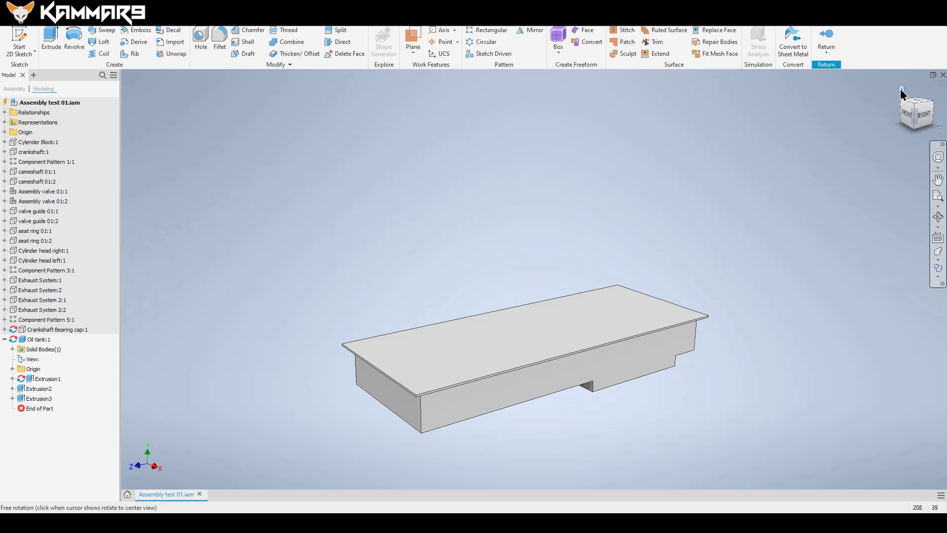
pyautogui.click(903, 85)
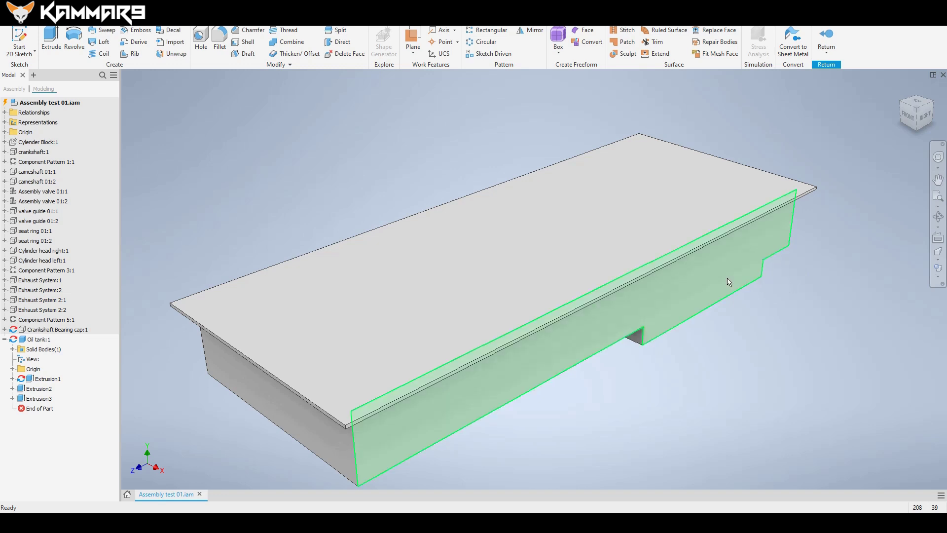
pyautogui.scroll(3, 680, 294)
pyautogui.keyDown('shift'); pyautogui.moveTo(690, 334); pyautogui.dragTo(653, 266, button='middle'); pyautogui.keyUp('shift')
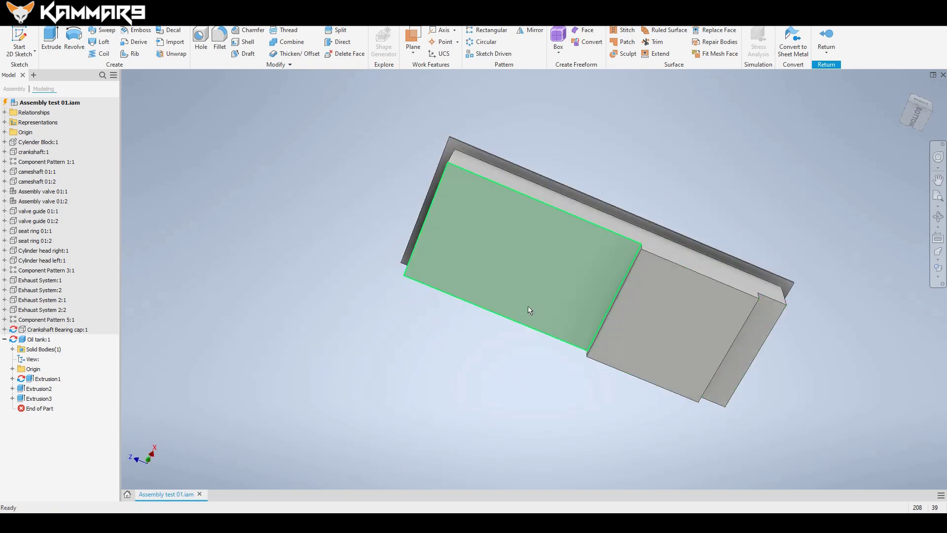
pyautogui.click(455, 444)
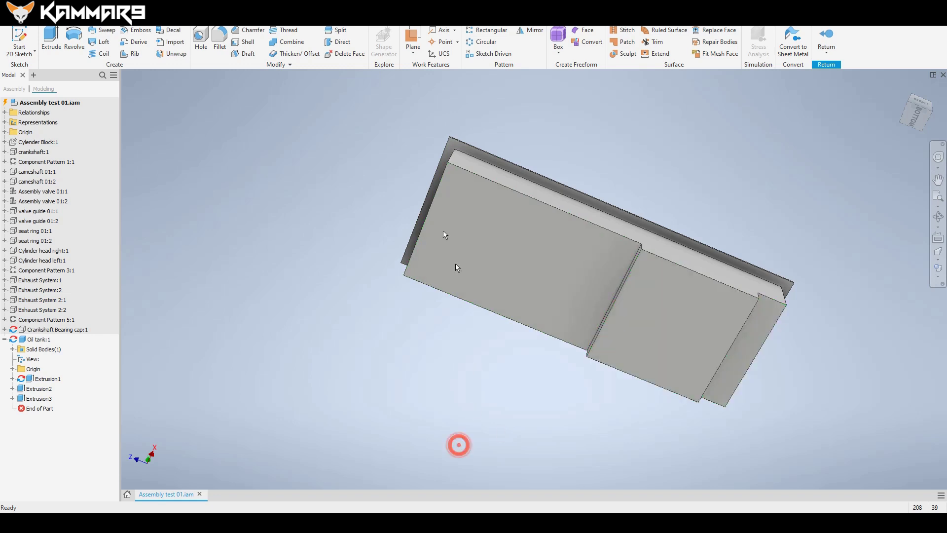
# Start a radius 20 fillet and select the left step and right-end face edge loops
pyautogui.click(222, 42)
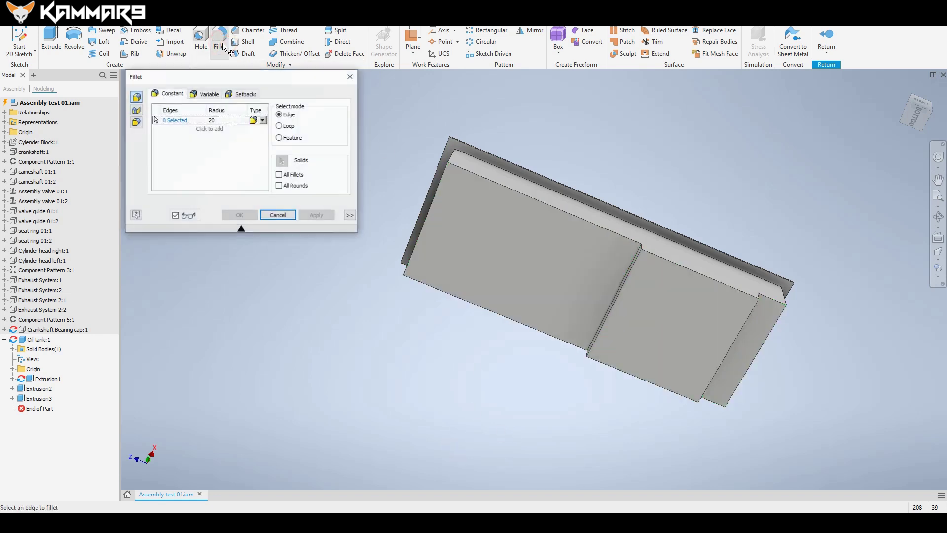
pyautogui.click(211, 120)
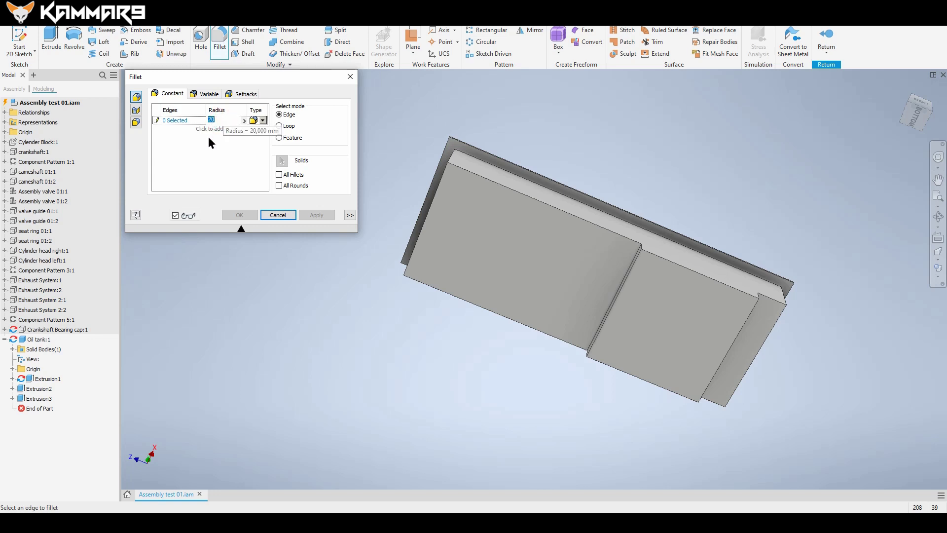
pyautogui.click(208, 149)
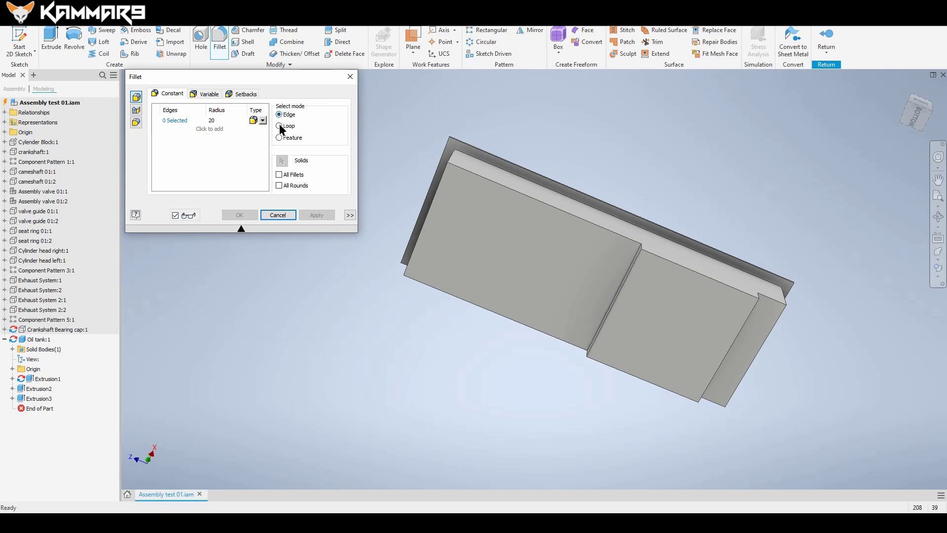
pyautogui.click(282, 127)
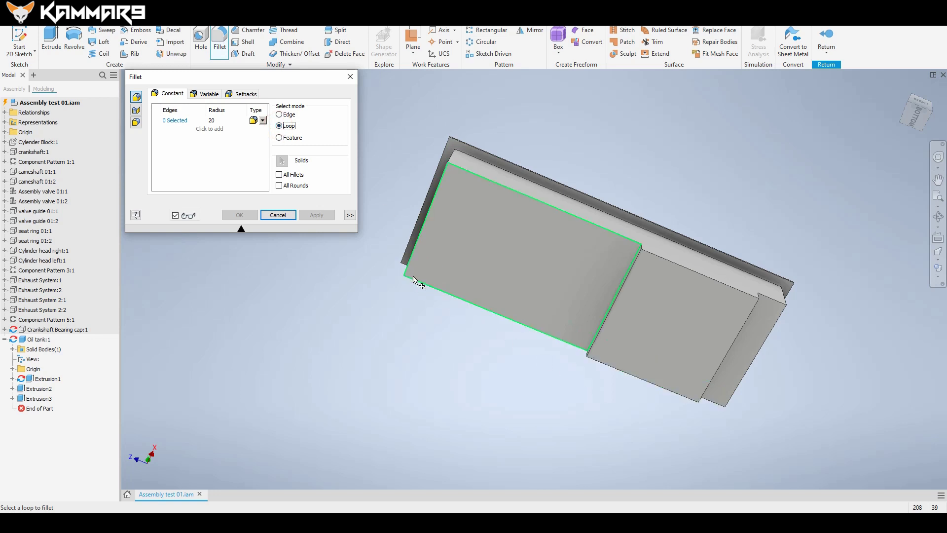
pyautogui.scroll(4, 414, 280)
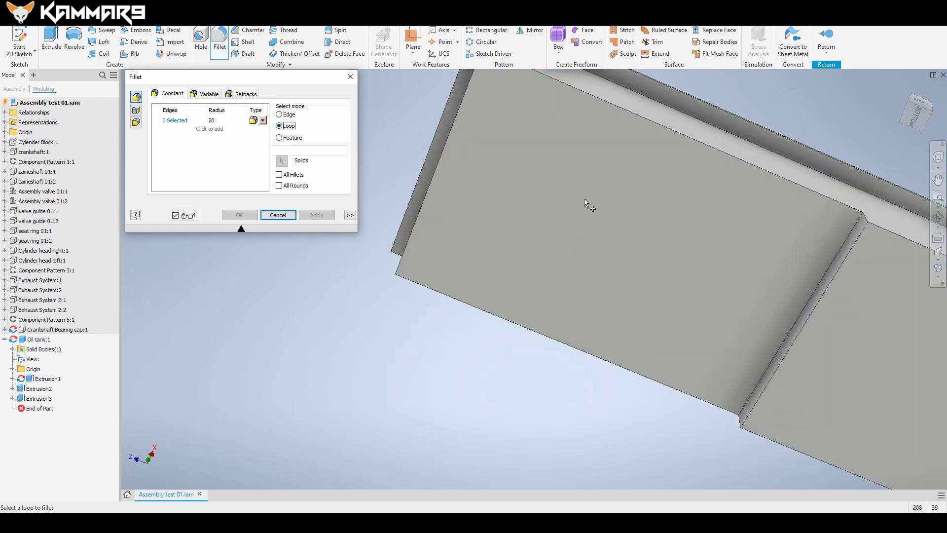
pyautogui.click(572, 95)
pyautogui.scroll(-3, 529, 228)
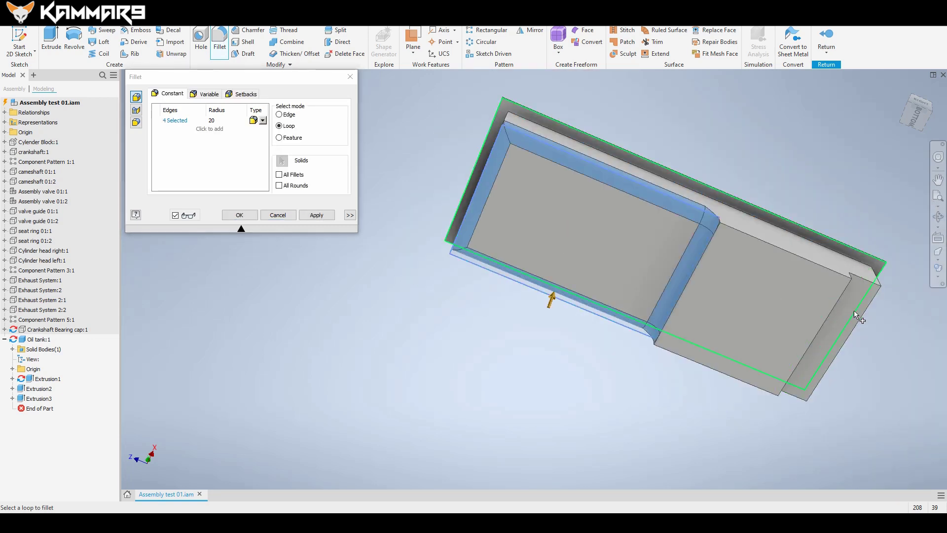
pyautogui.click(865, 283)
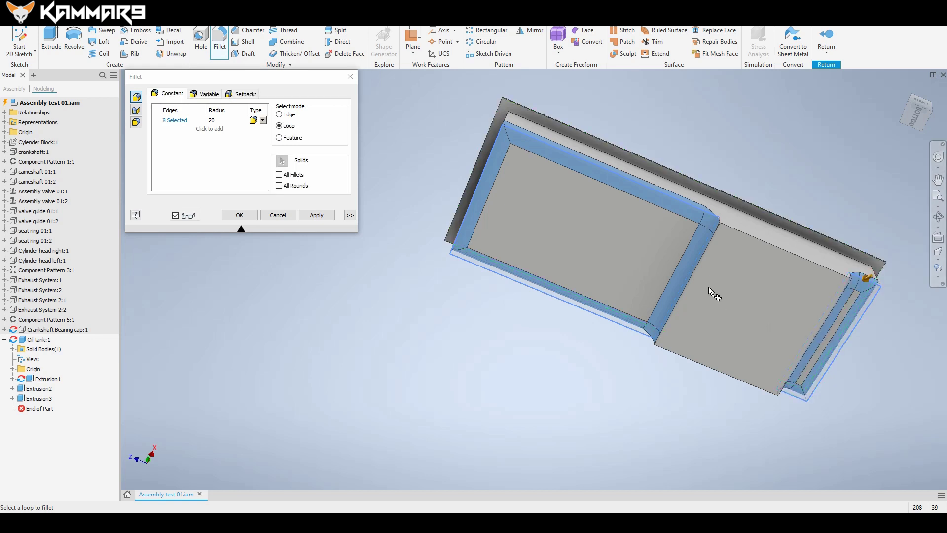
pyautogui.keyDown('shift'); pyautogui.moveTo(715, 292); pyautogui.dragTo(652, 269, button='middle'); pyautogui.keyUp('shift')
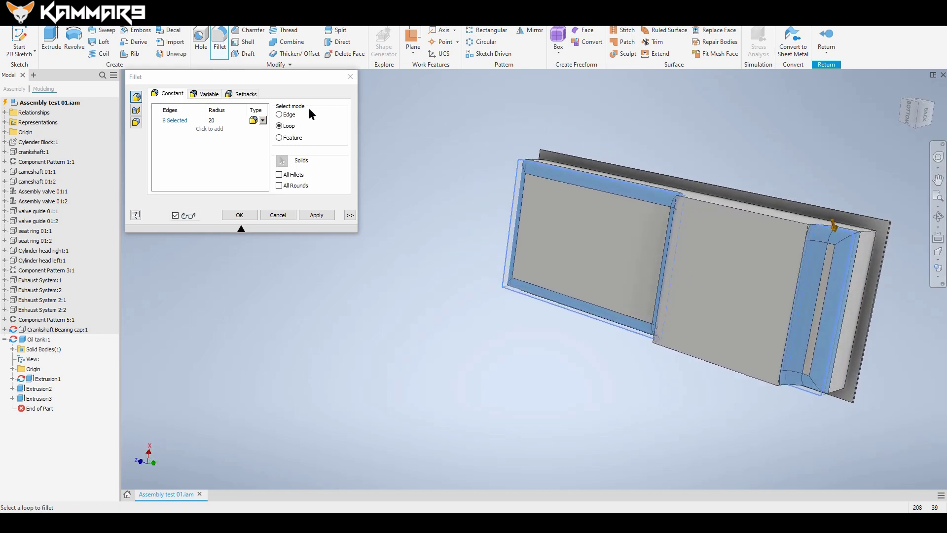
# Add four single edges on the right and left ends and apply the 12-edge fillet
pyautogui.click(279, 114)
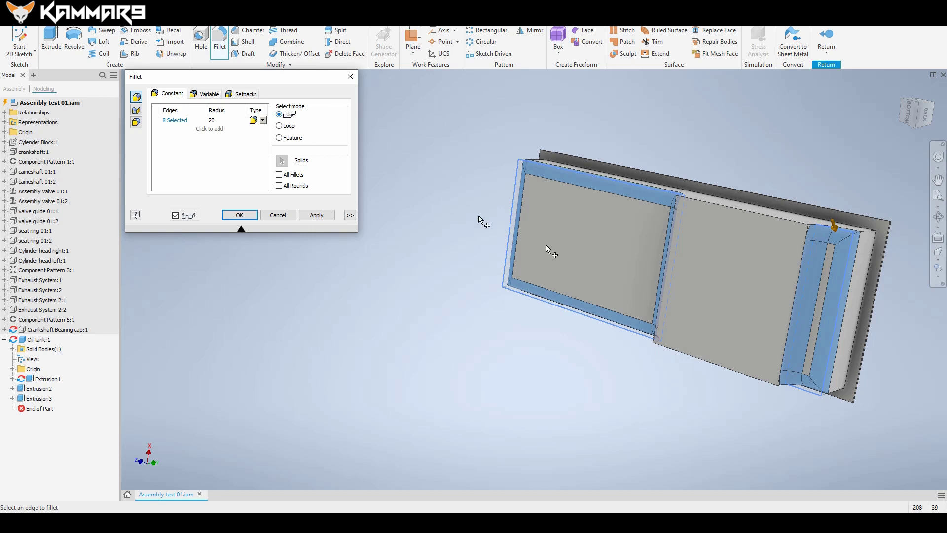
pyautogui.click(868, 236)
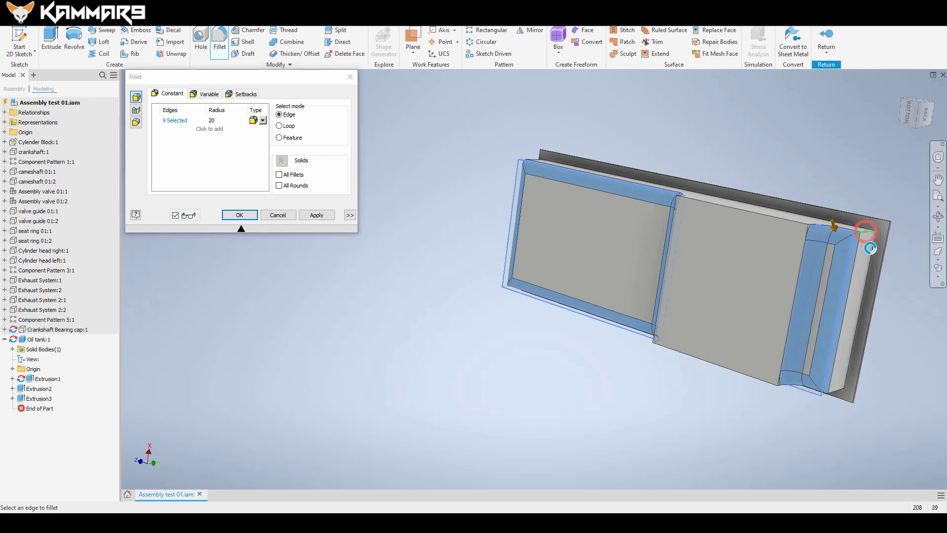
pyautogui.click(834, 394)
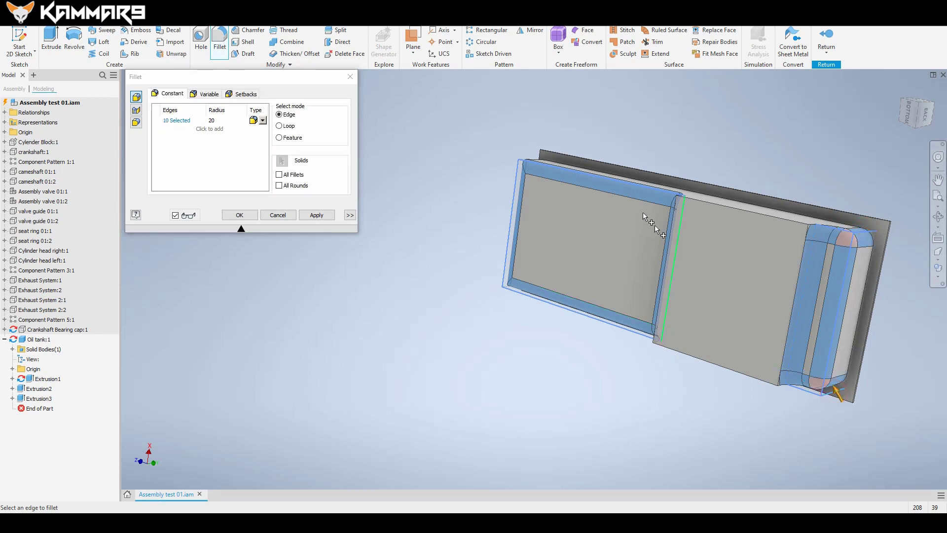
pyautogui.click(539, 163)
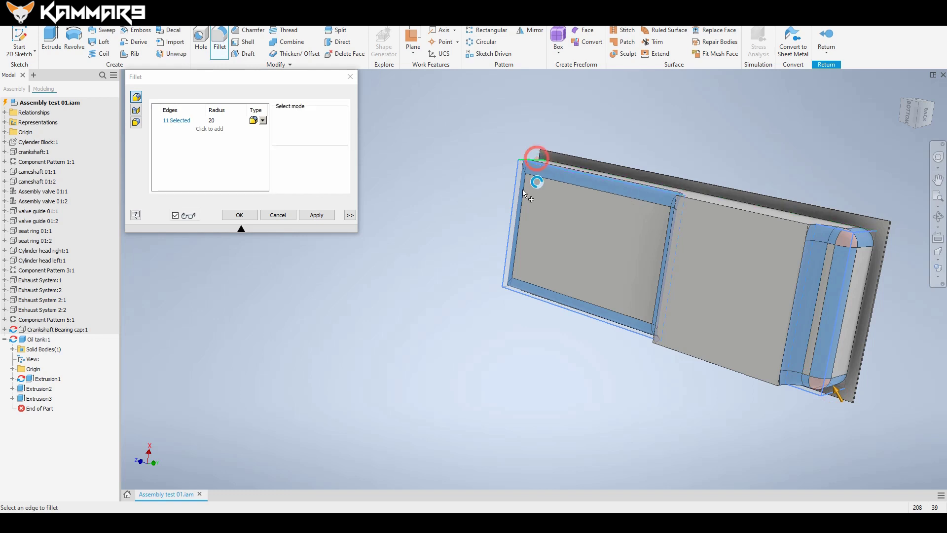
pyautogui.click(511, 287)
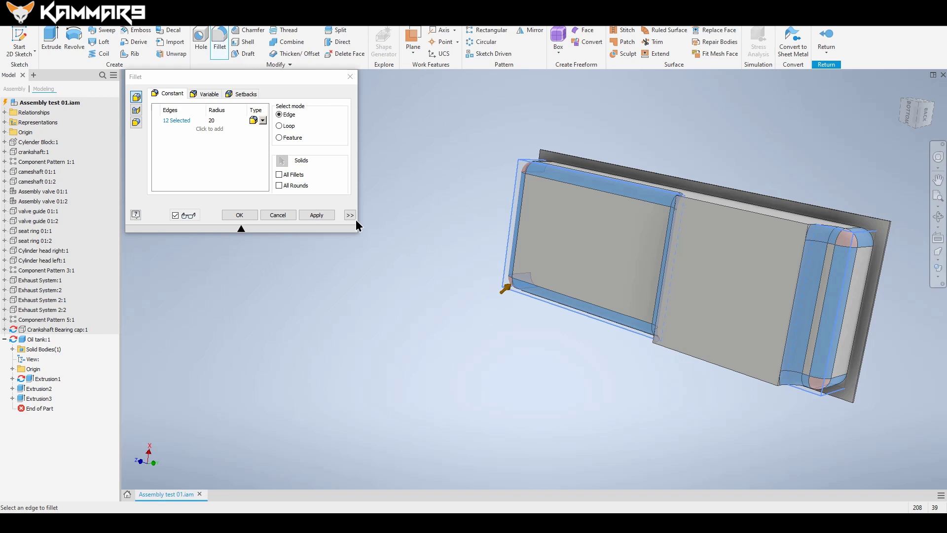
pyautogui.click(317, 215)
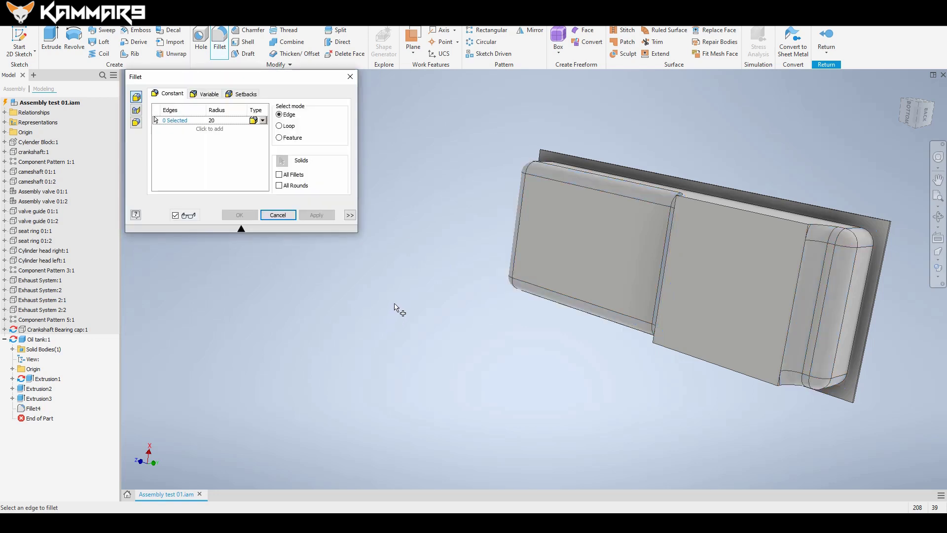
# Fillet the edge loop around the tank's right-hand face at radius 30
pyautogui.keyDown('shift'); pyautogui.moveTo(647, 201); pyautogui.dragTo(613, 171, button='middle'); pyautogui.keyUp('shift')
pyautogui.click(233, 144)
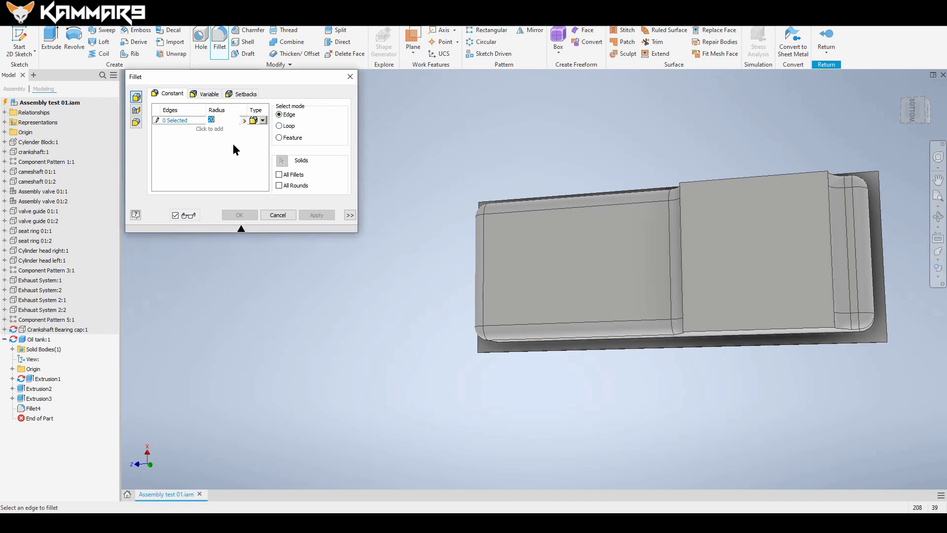
pyautogui.write('30')
pyautogui.click(231, 149)
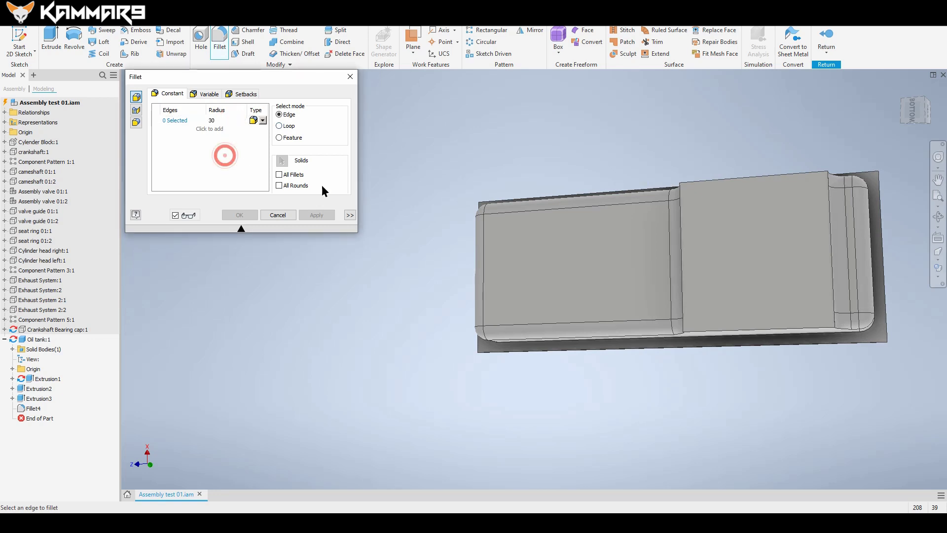
pyautogui.click(280, 127)
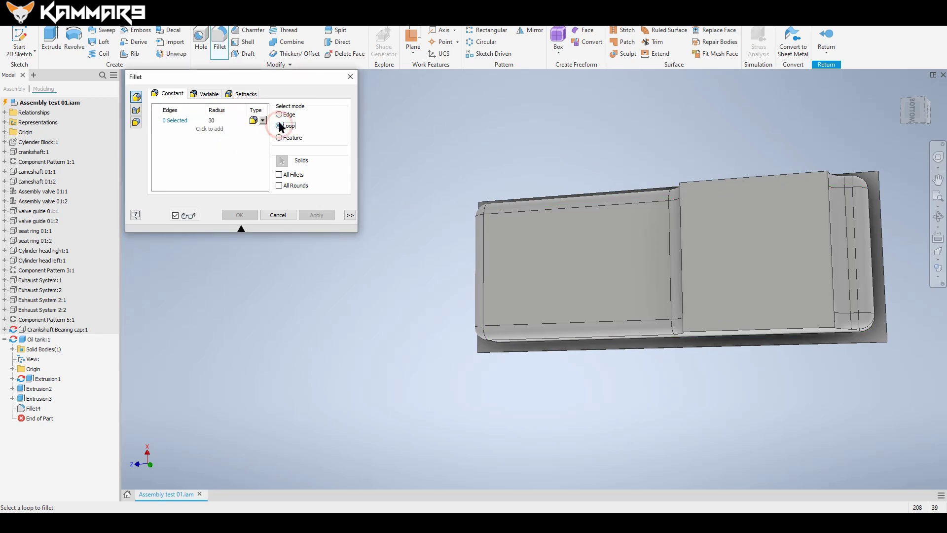
pyautogui.click(690, 190)
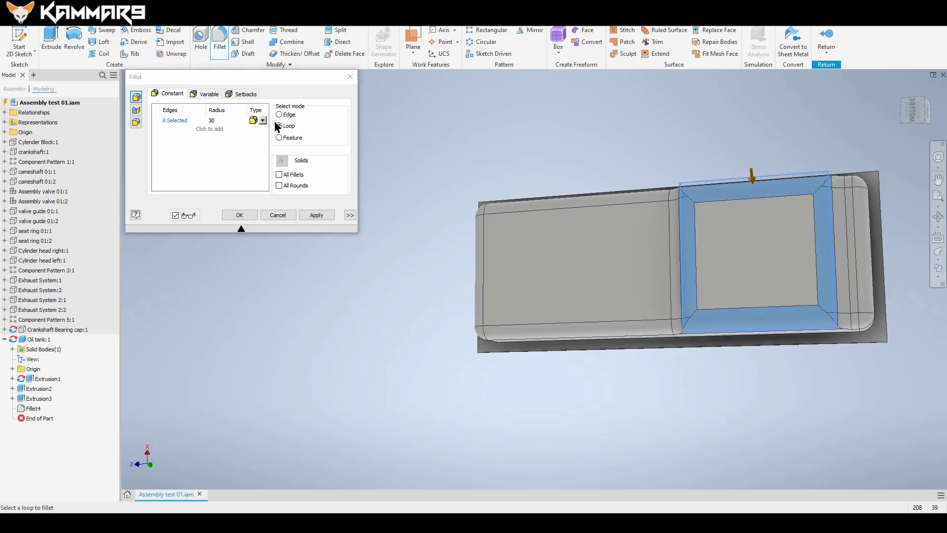
pyautogui.click(318, 215)
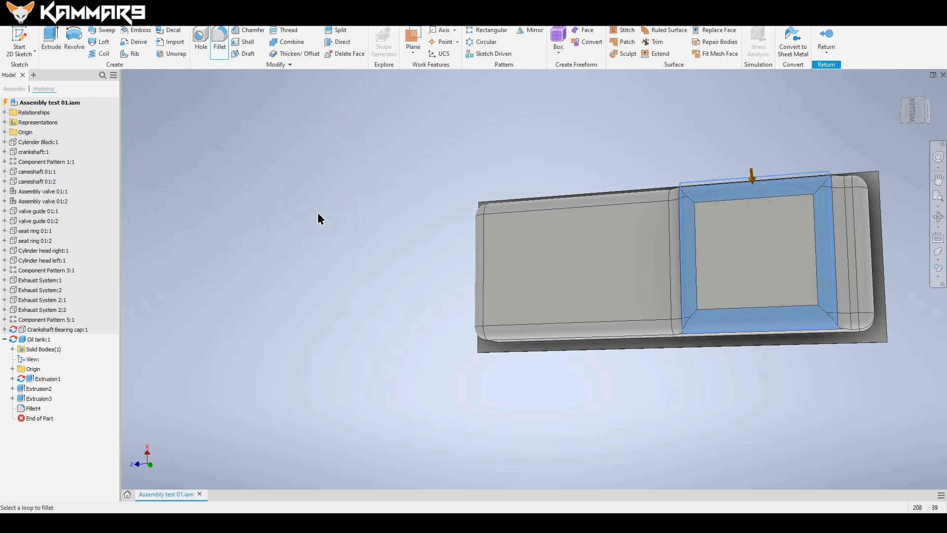
# Round the middle-step, top-right, bottom-right and bottom-middle corner edges at radius 20
pyautogui.keyDown('shift'); pyautogui.moveTo(640, 139); pyautogui.dragTo(651, 150, button='middle'); pyautogui.keyUp('shift')
pyautogui.click(218, 121)
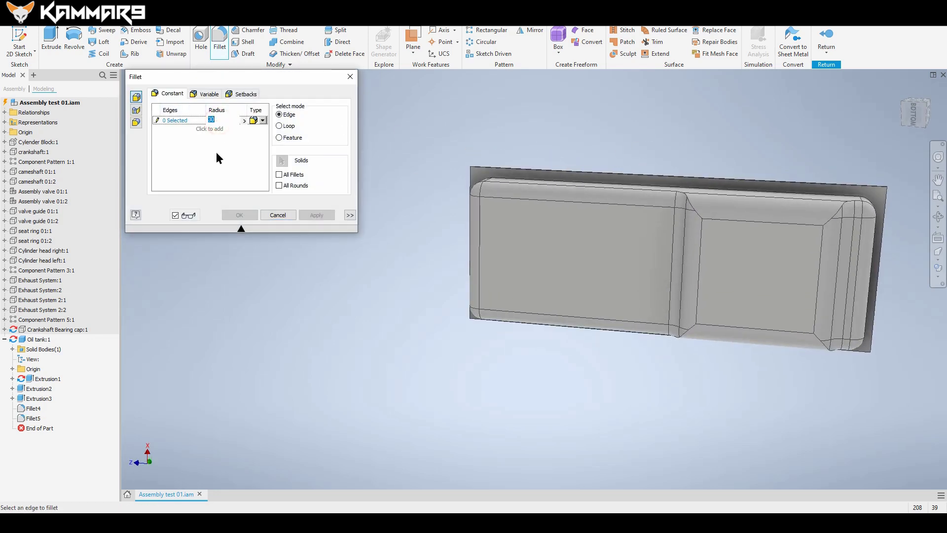
pyautogui.write('20')
pyautogui.click(227, 156)
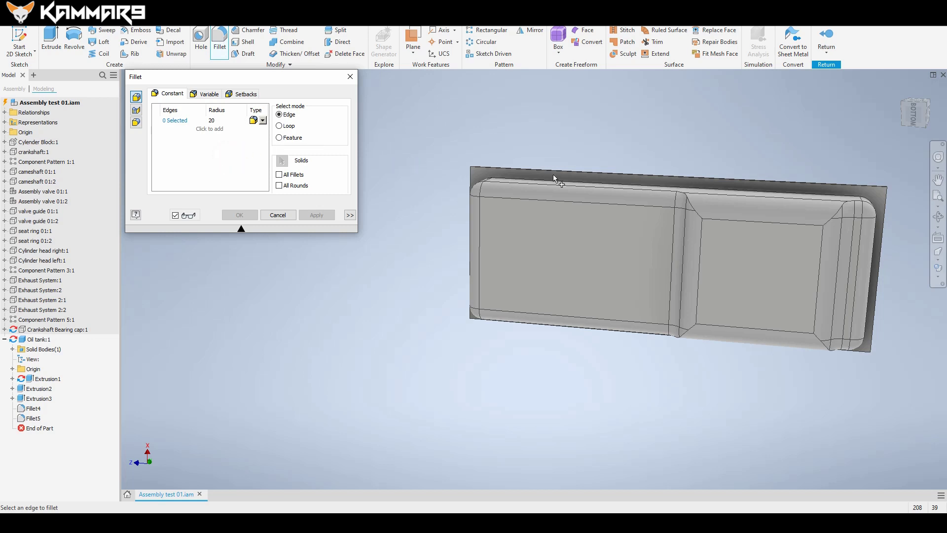
pyautogui.click(693, 217)
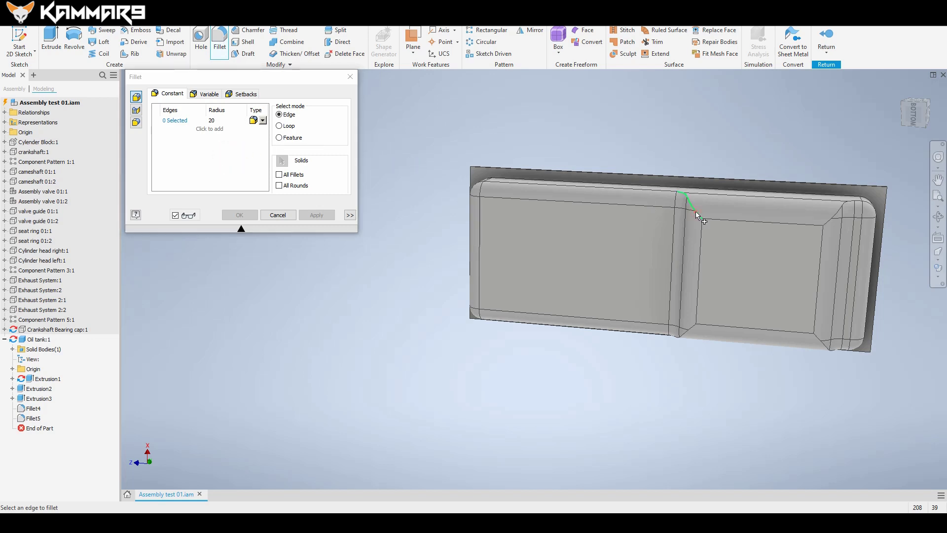
pyautogui.click(842, 225)
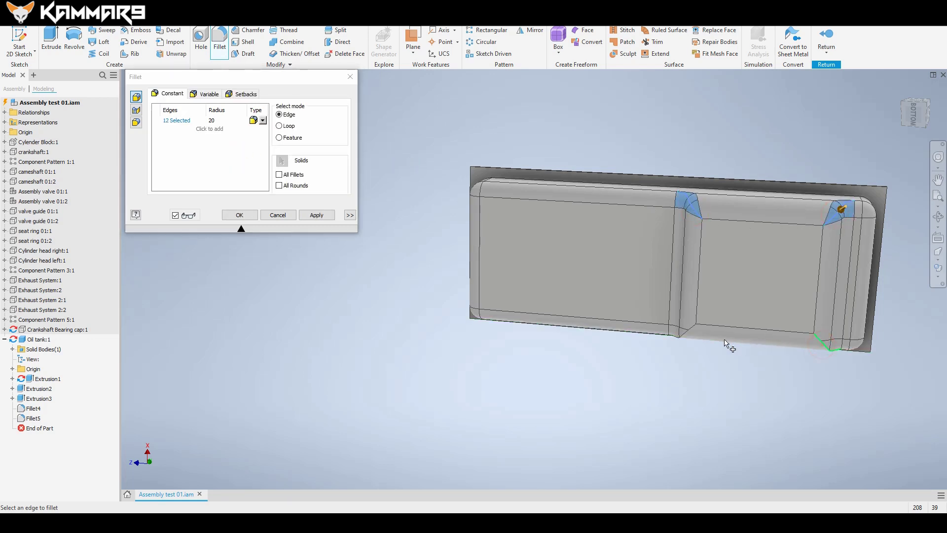
pyautogui.click(825, 347)
pyautogui.click(695, 334)
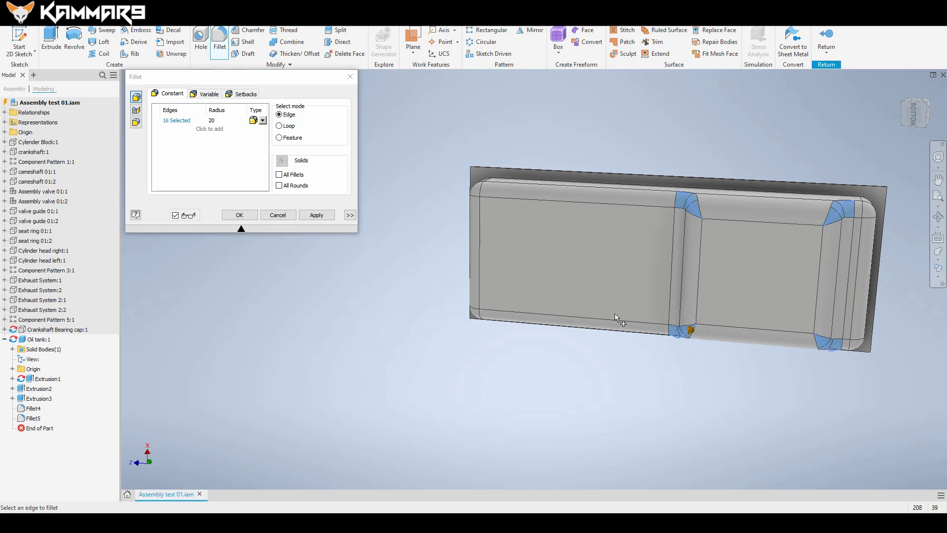
pyautogui.click(303, 215)
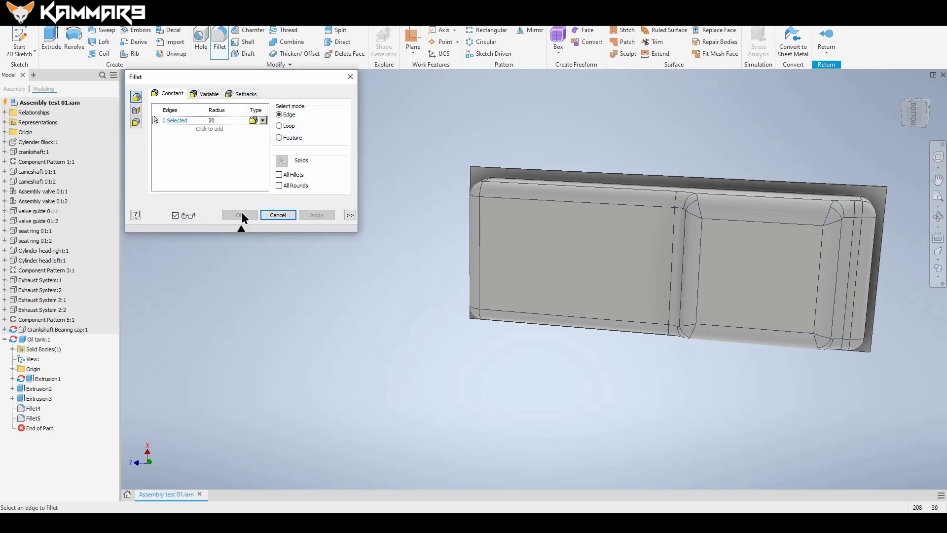
pyautogui.click(276, 215)
pyautogui.keyDown('shift'); pyautogui.moveTo(656, 129); pyautogui.dragTo(564, 152, button='middle'); pyautogui.keyUp('shift')
# Create Fillet7 in Loop mode, rounding the body-to-flange rim loop at radius 2
pyautogui.keyDown('shift'); pyautogui.moveTo(507, 200); pyautogui.dragTo(717, 215, button='middle'); pyautogui.keyUp('shift')
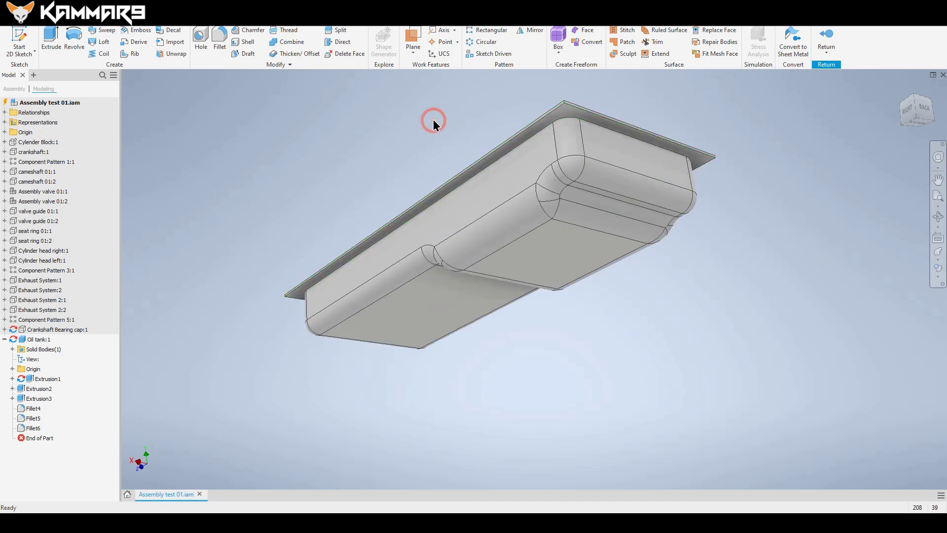
pyautogui.click(223, 47)
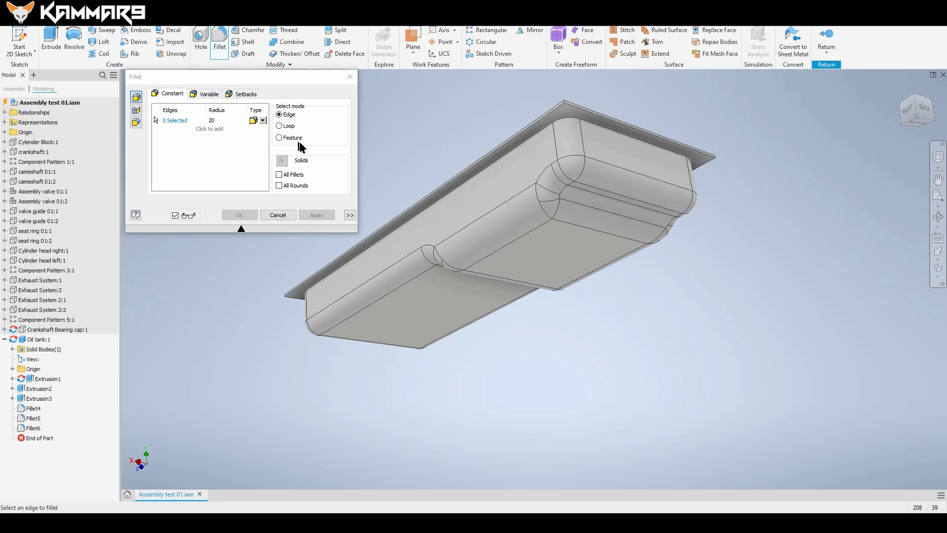
pyautogui.click(287, 126)
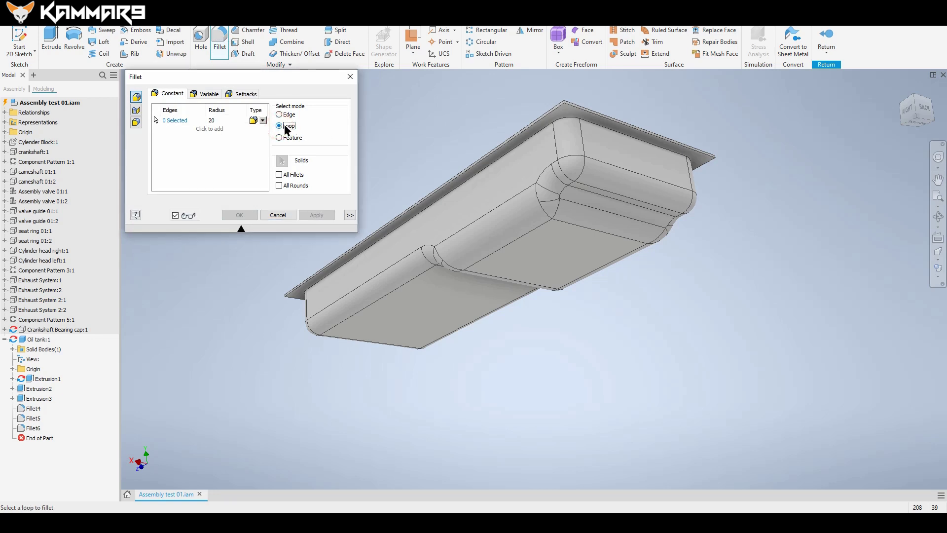
pyautogui.click(225, 121)
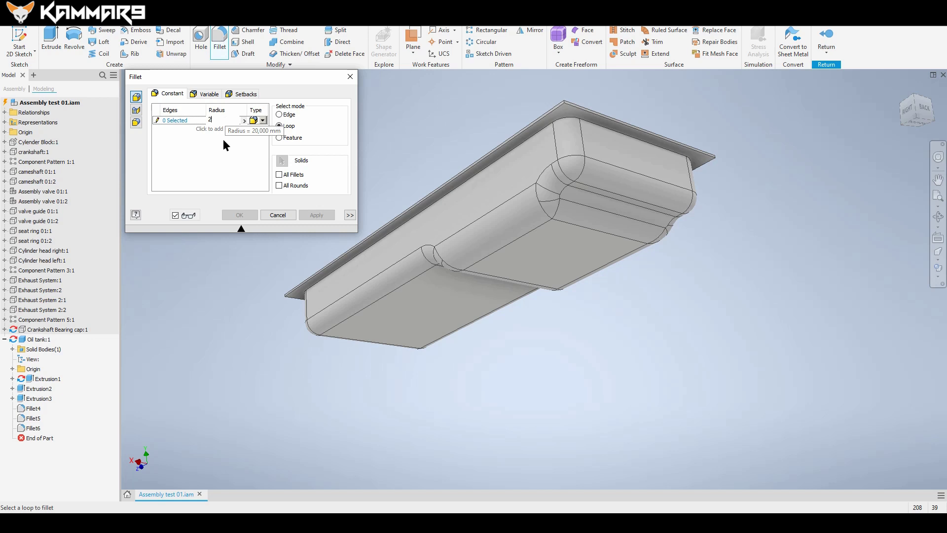
pyautogui.click(223, 154)
pyautogui.click(539, 134)
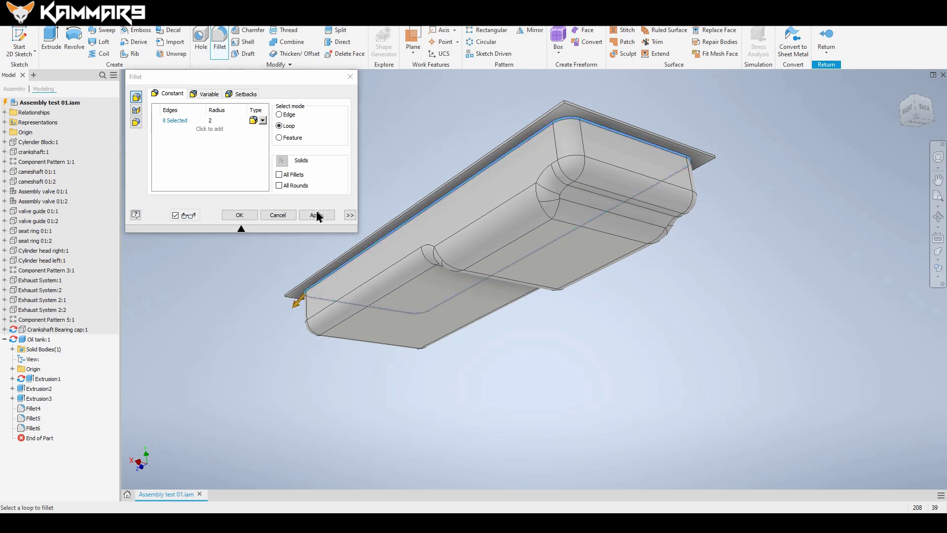
pyautogui.click(241, 215)
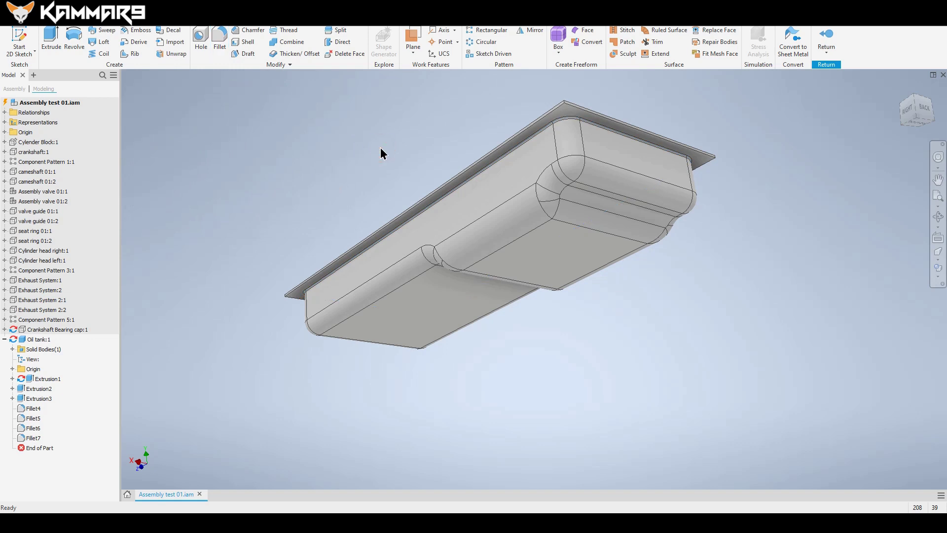
pyautogui.keyDown('shift'); pyautogui.moveTo(478, 123); pyautogui.dragTo(494, 144, button='middle'); pyautogui.keyUp('shift')
# Create Shell1 with 3 mm wall thickness, selecting the tank's top face for removal
pyautogui.click(494, 232)
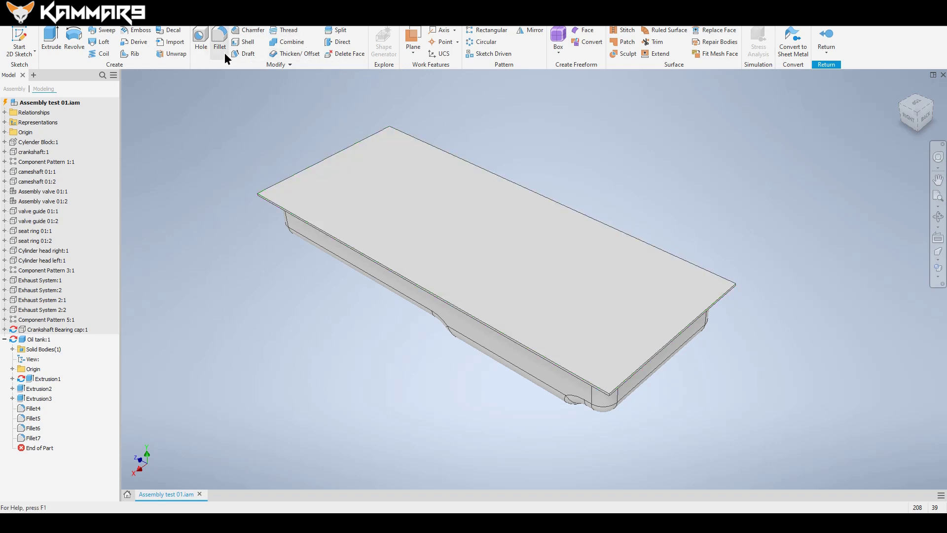
pyautogui.click(246, 42)
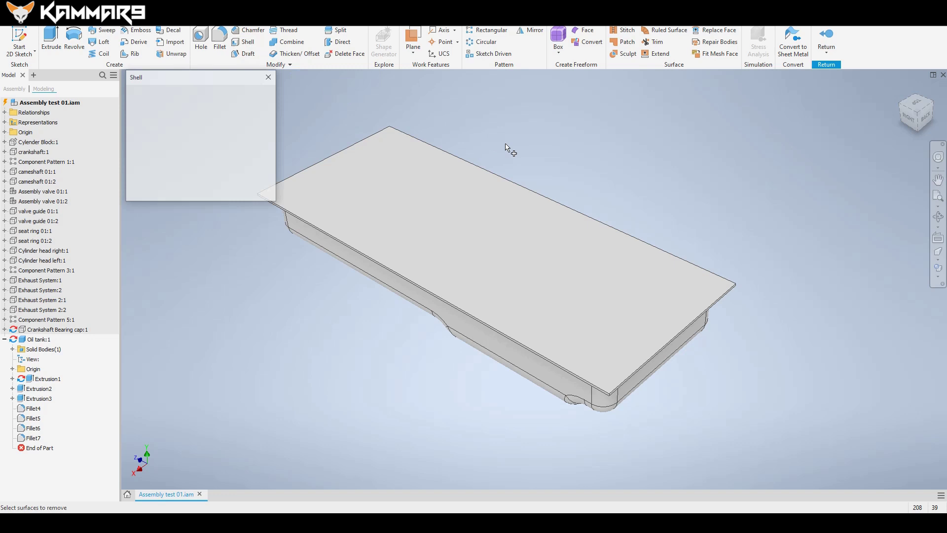
pyautogui.moveTo(636, 168)
pyautogui.keyDown('shift'); pyautogui.mouseDown(button='middle')
pyautogui.moveTo(636, 133)
pyautogui.moveTo(640, 155)
pyautogui.mouseUp(button='middle'); pyautogui.keyUp('shift')
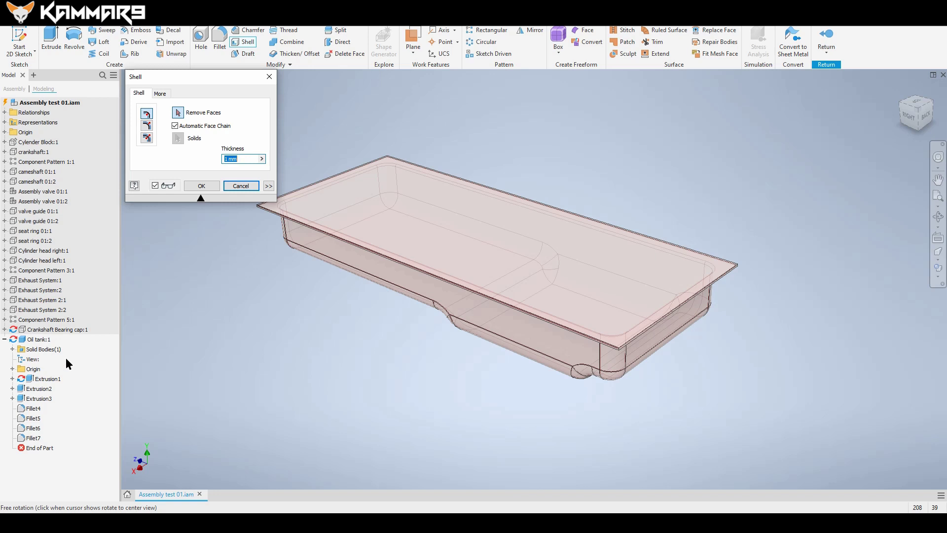
pyautogui.click(69, 433)
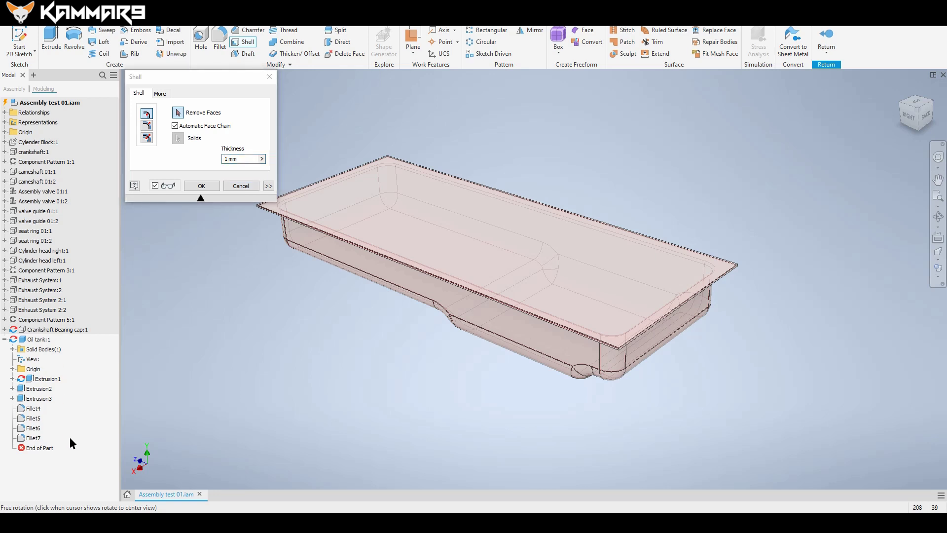
pyautogui.scroll(-3, 643, 239)
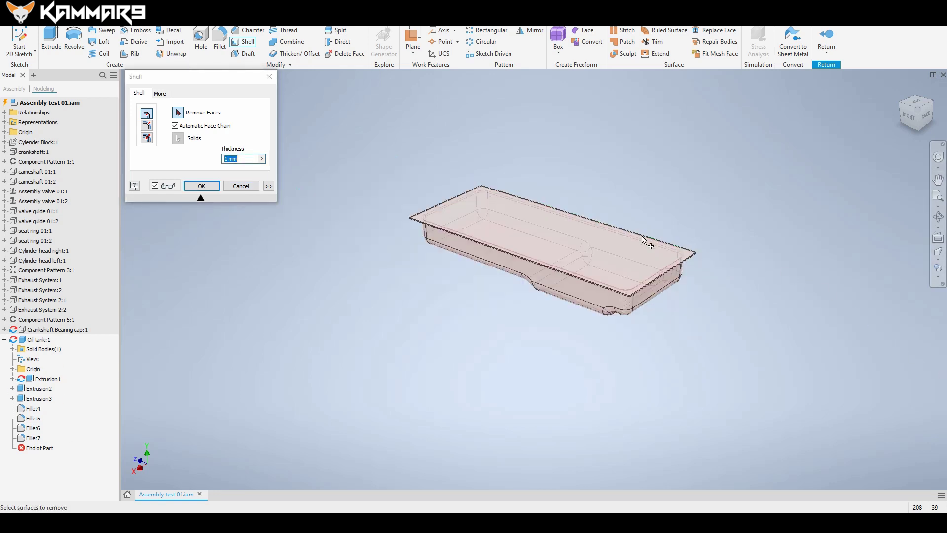
pyautogui.scroll(3, 503, 217)
pyautogui.click(612, 250)
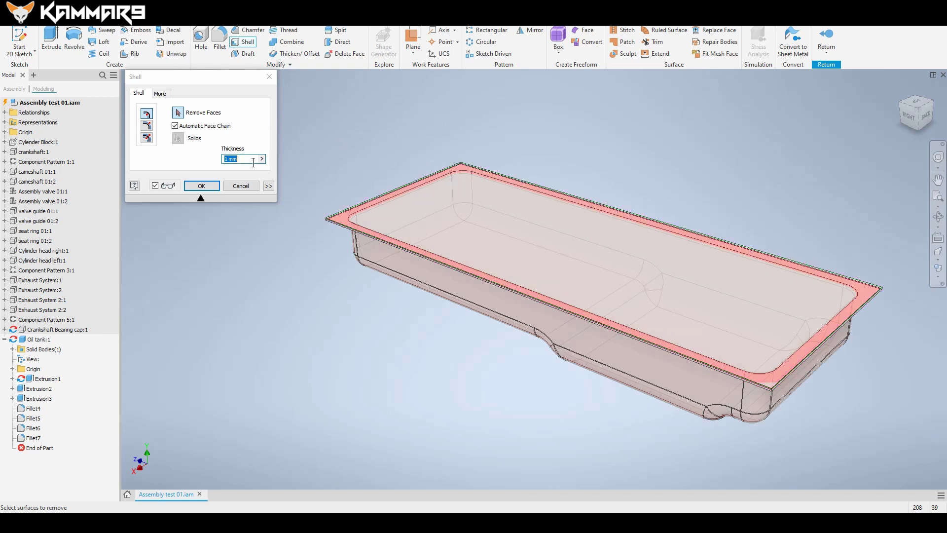
pyautogui.click(223, 158)
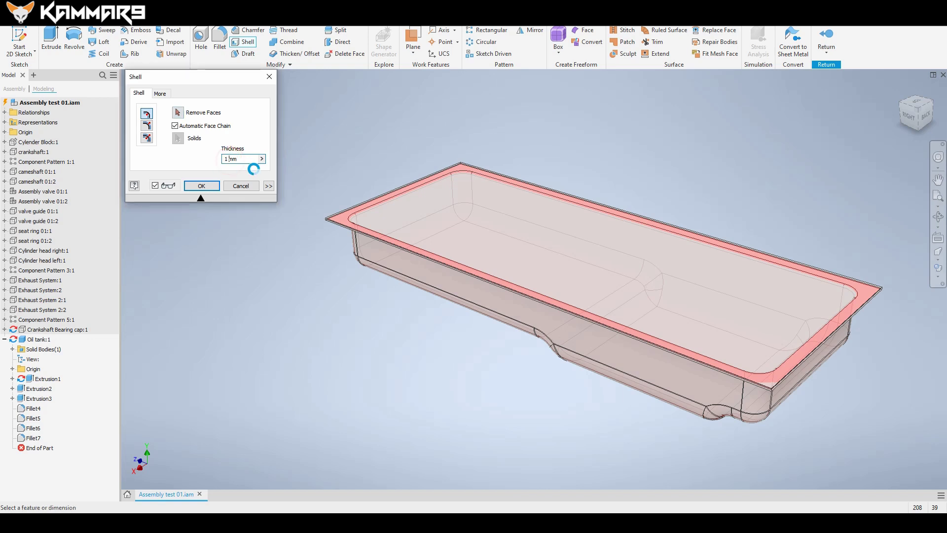
pyautogui.moveTo(246, 160); pyautogui.dragTo(206, 156)
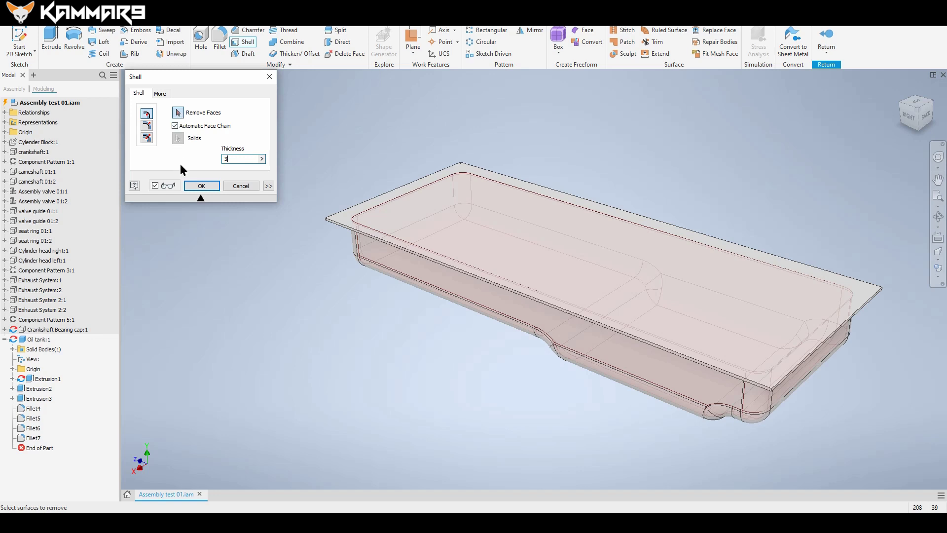
pyautogui.click(197, 186)
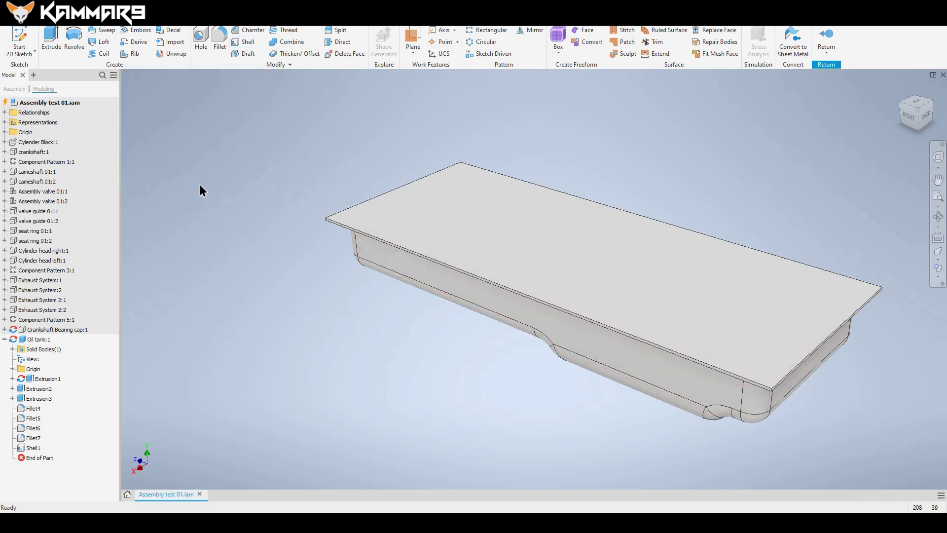
# Edit Shell1 to remove the top face, leaving the 3 mm-walled tank open-topped
pyautogui.click(34, 448)
pyautogui.rightClick(34, 448)
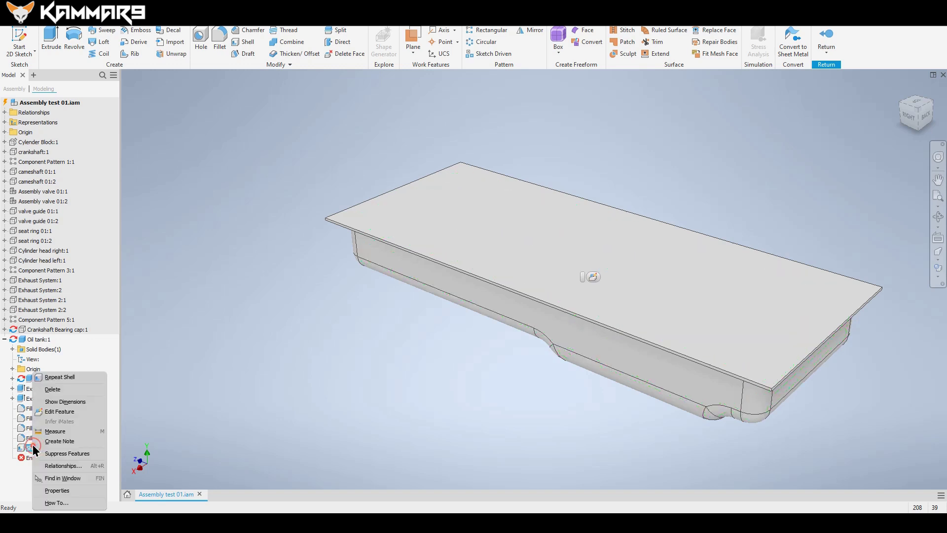
pyautogui.click(56, 411)
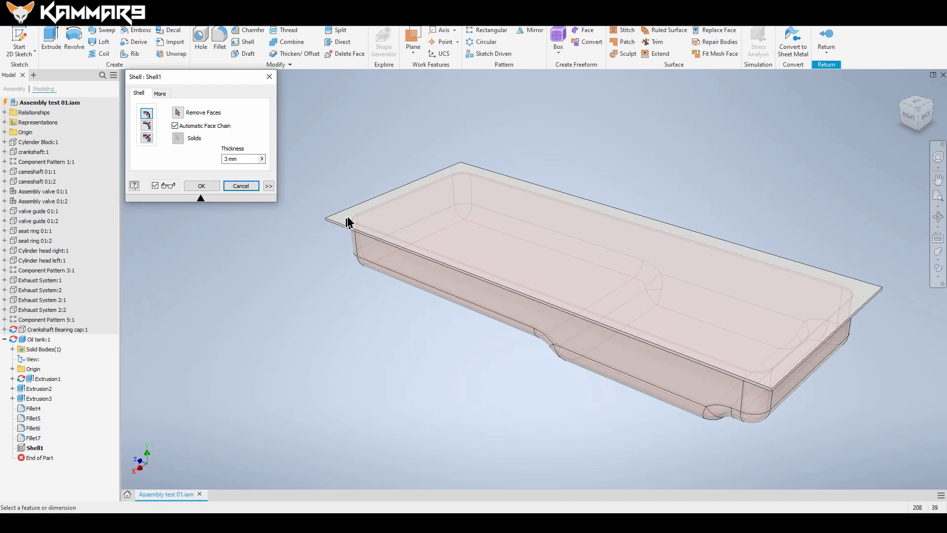
pyautogui.click(377, 216)
pyautogui.click(178, 113)
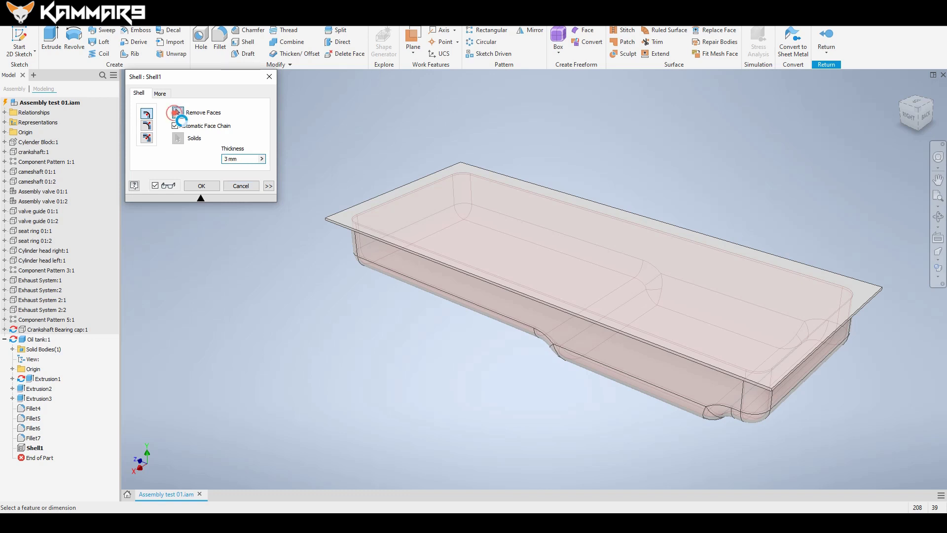
pyautogui.click(427, 215)
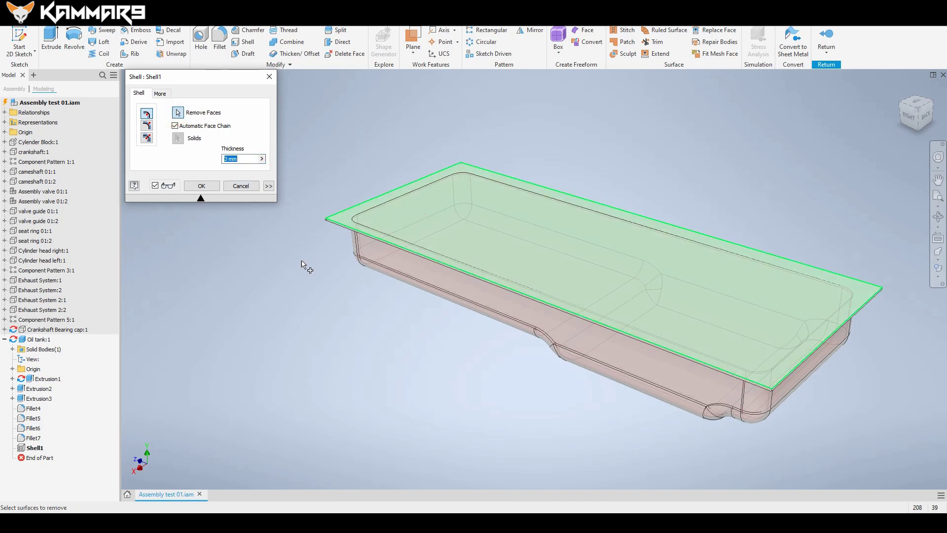
pyautogui.click(201, 185)
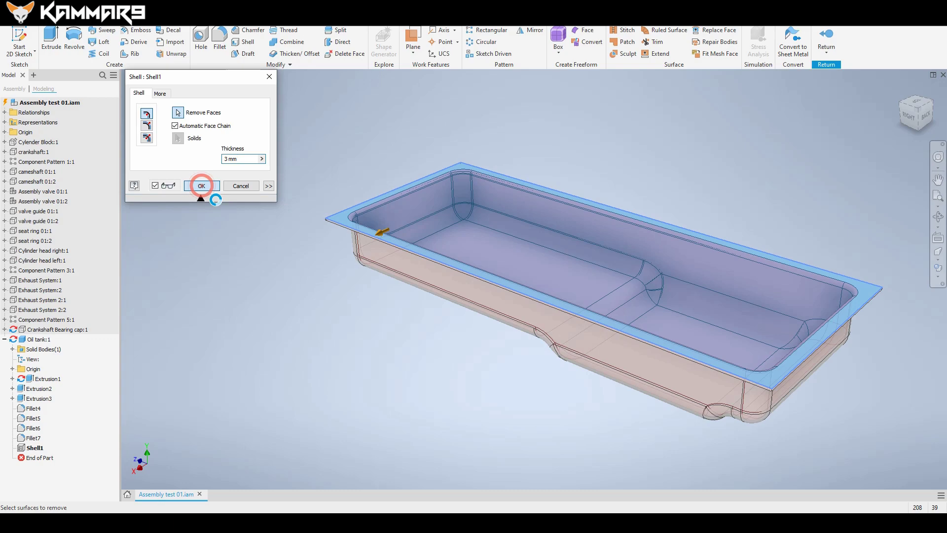
pyautogui.keyDown('shift'); pyautogui.moveTo(536, 232); pyautogui.dragTo(668, 217, button='middle'); pyautogui.keyUp('shift')
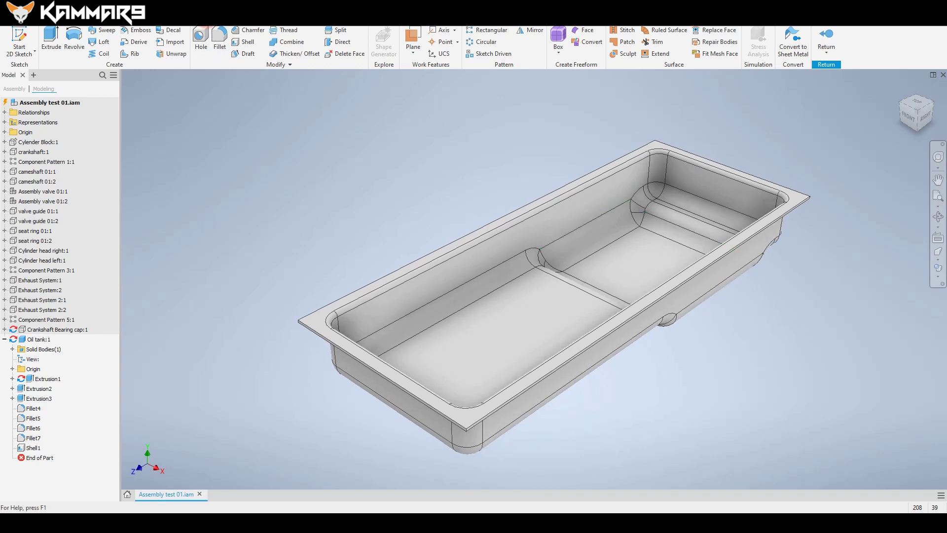
# Assign Aluminum 6061-AHC as the oil tank's material and inspect it from below
pyautogui.click(165, 15)
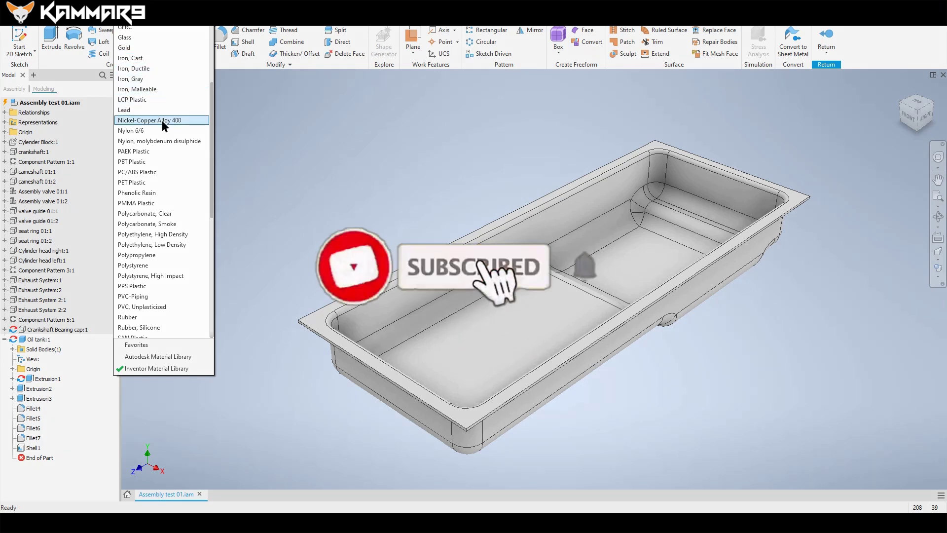
pyautogui.scroll(5, 161, 120)
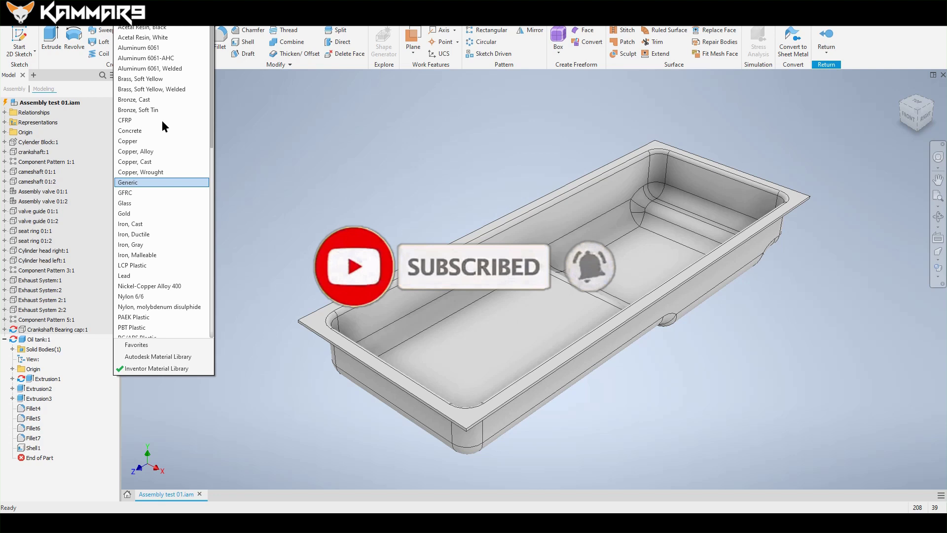
pyautogui.click(141, 58)
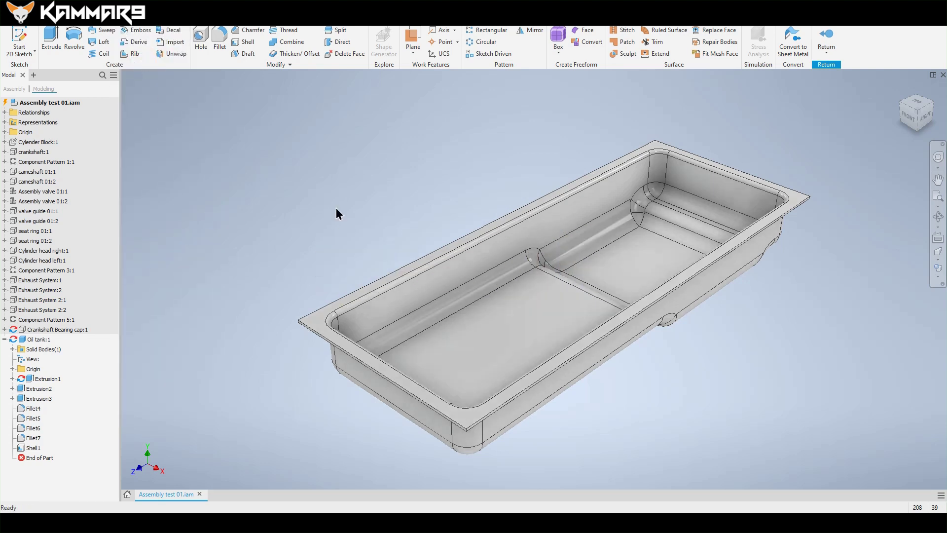
pyautogui.moveTo(524, 247)
pyautogui.keyDown('shift'); pyautogui.mouseDown(button='middle')
pyautogui.moveTo(506, 176)
pyautogui.moveTo(510, 213)
pyautogui.moveTo(526, 238)
pyautogui.mouseUp(button='middle'); pyautogui.keyUp('shift')
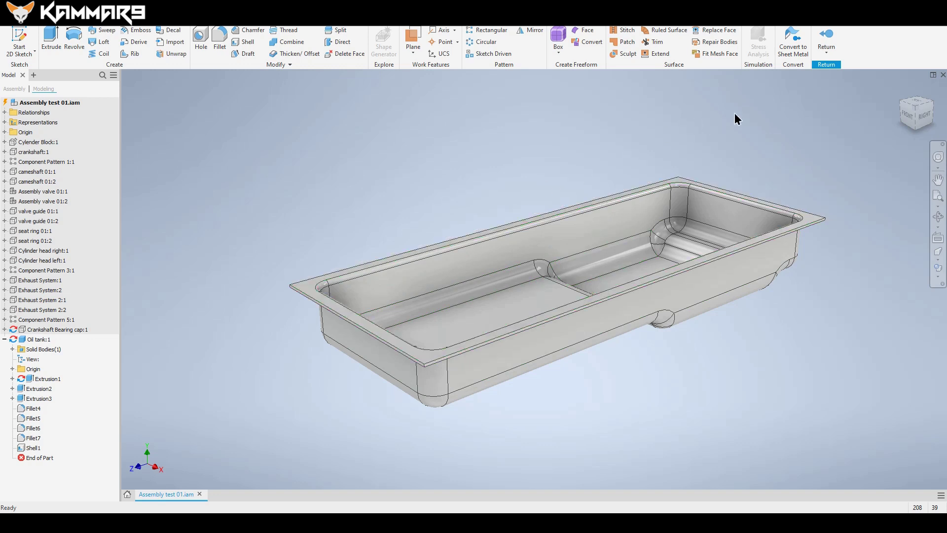
# Return to the assembly and use Undo Isolate on Cylinder Block:1 to restore the full engine
pyautogui.click(827, 37)
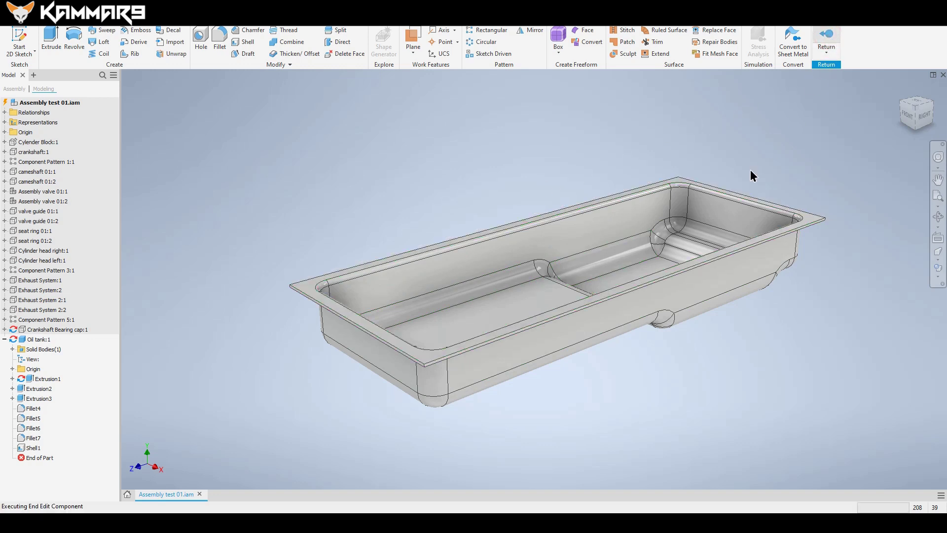
pyautogui.scroll(-3, 573, 321)
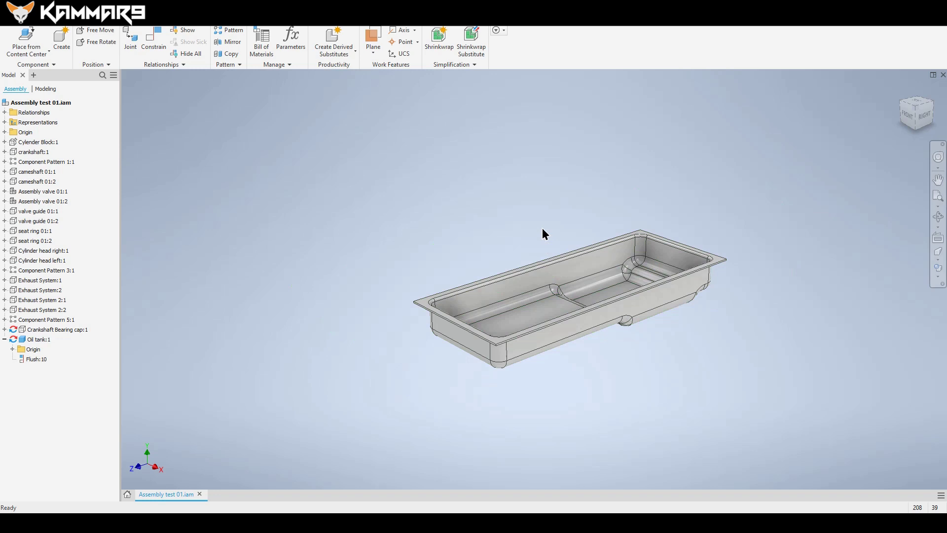
pyautogui.rightClick(47, 146)
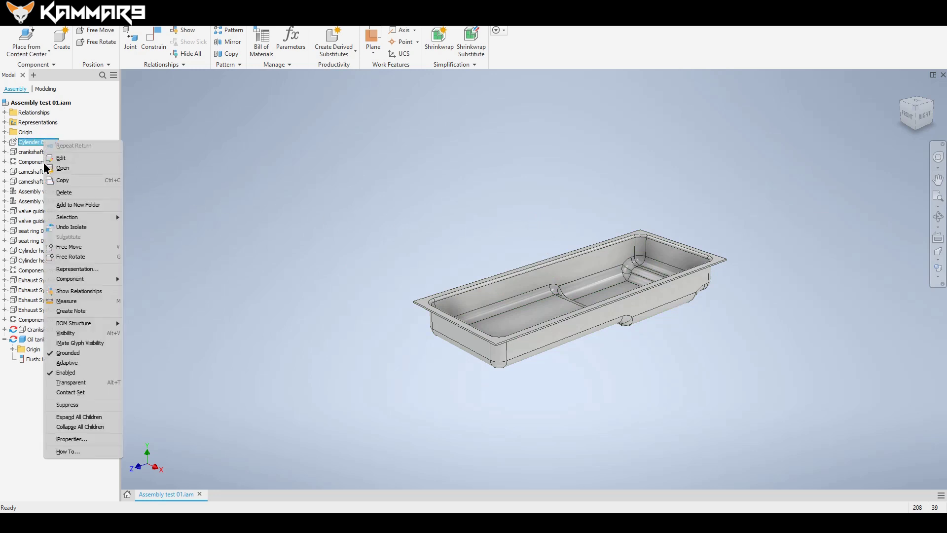
pyautogui.click(84, 227)
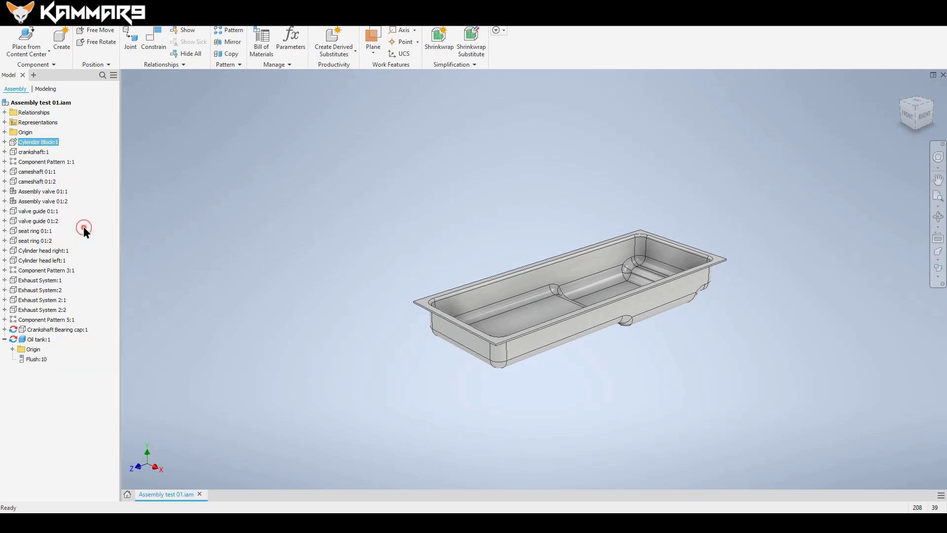
pyautogui.click(334, 329)
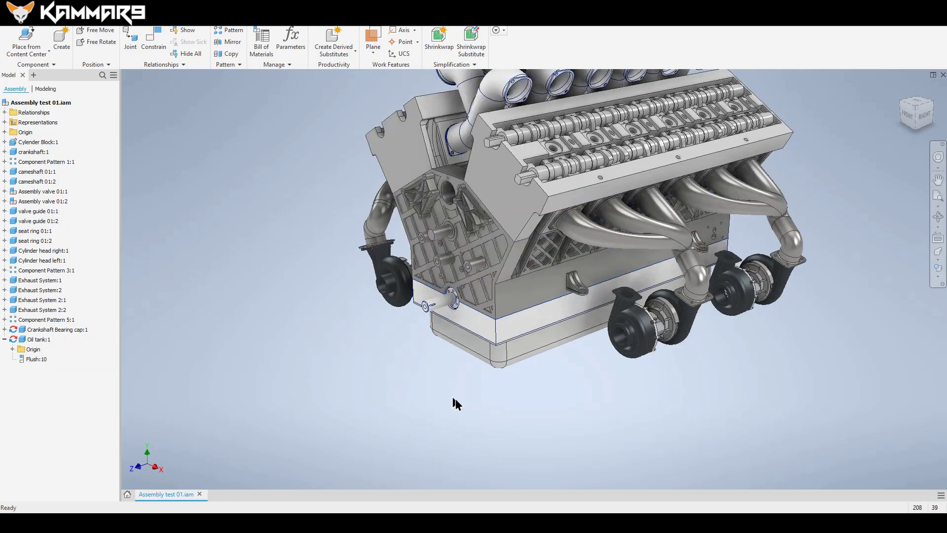
pyautogui.keyDown('shift'); pyautogui.moveTo(546, 413); pyautogui.dragTo(512, 416, button='middle'); pyautogui.keyUp('shift')
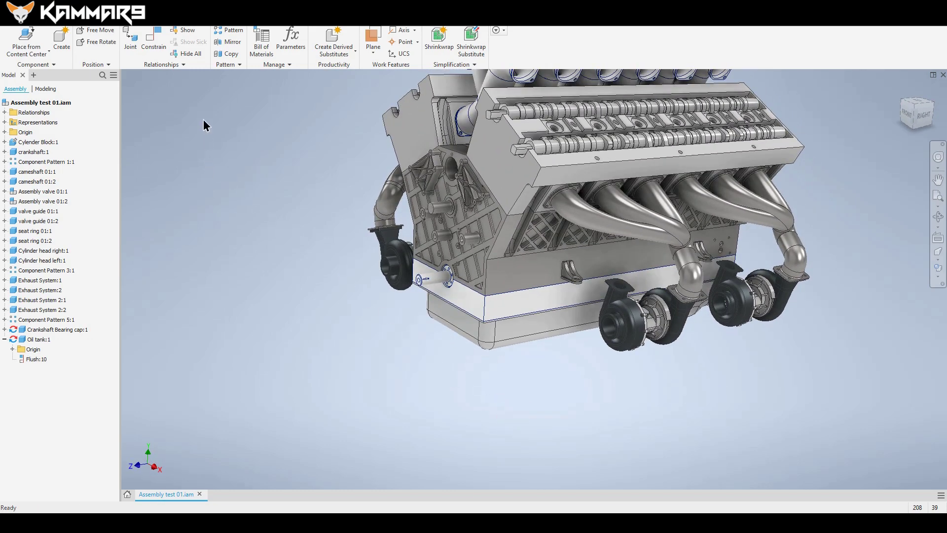
pyautogui.click(155, 20)
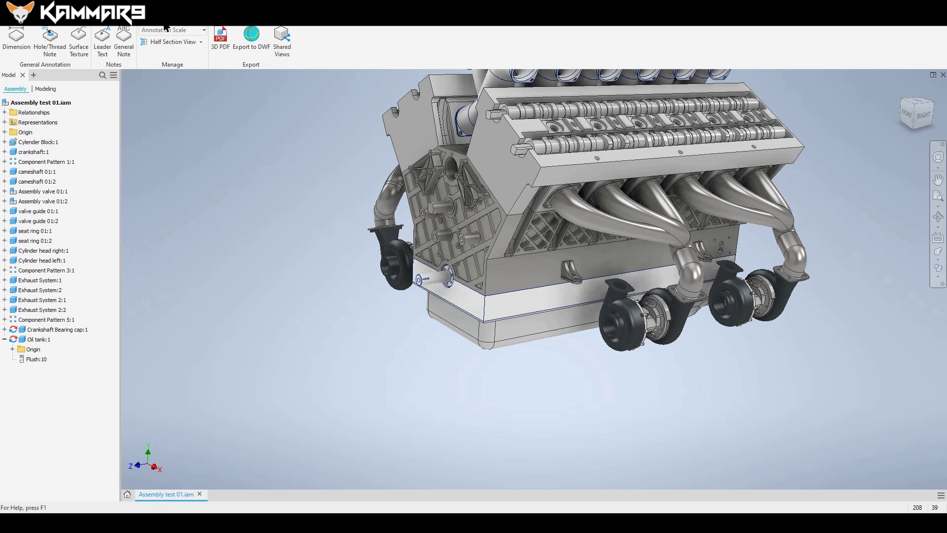
# Create a half section through a block face, offset to expose the cylinders and crankshaft
pyautogui.click(180, 43)
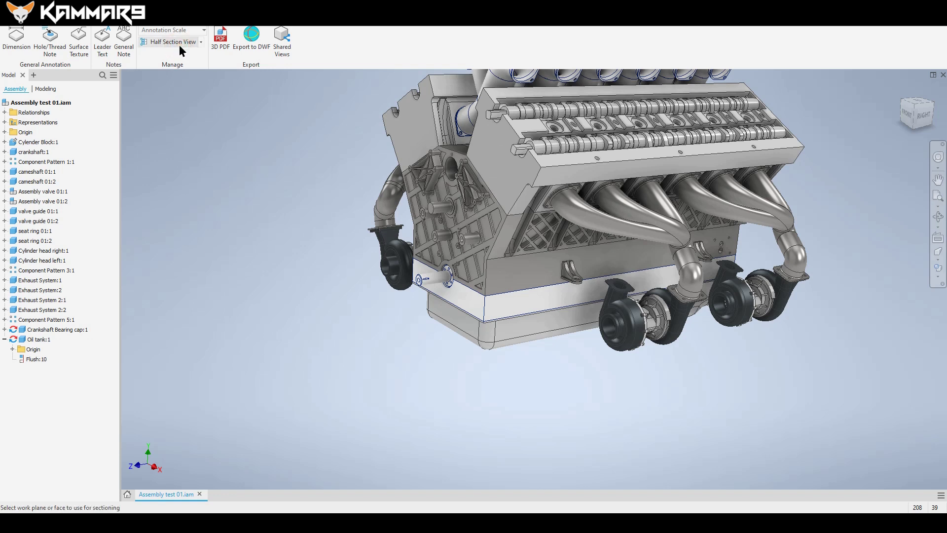
pyautogui.click(515, 286)
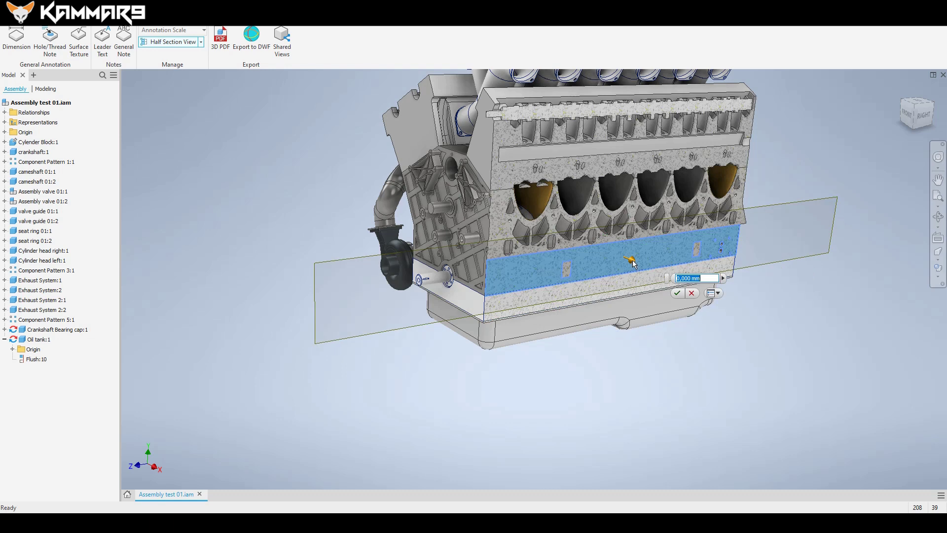
pyautogui.moveTo(633, 261); pyautogui.dragTo(612, 254)
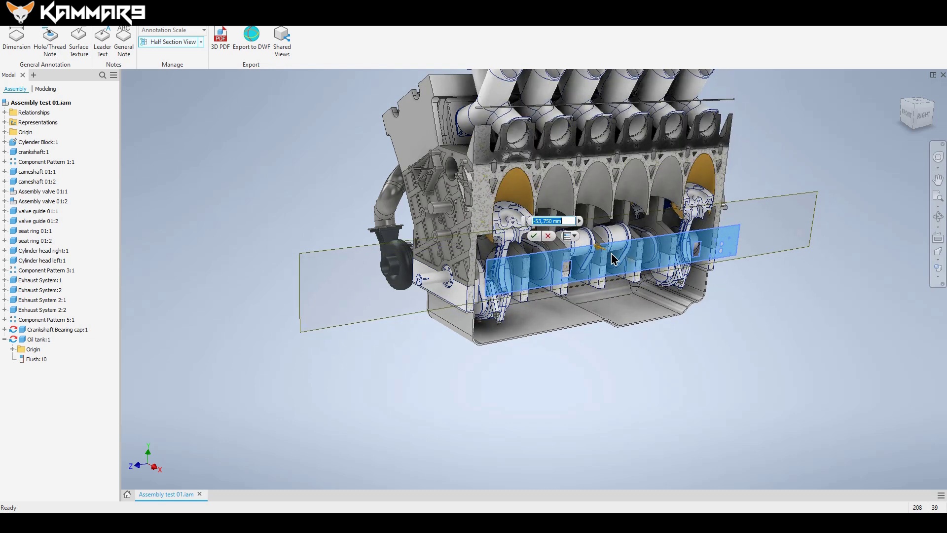
pyautogui.keyDown('shift'); pyautogui.moveTo(645, 308); pyautogui.dragTo(544, 306, button='middle'); pyautogui.keyUp('shift')
pyautogui.scroll(3, 544, 306)
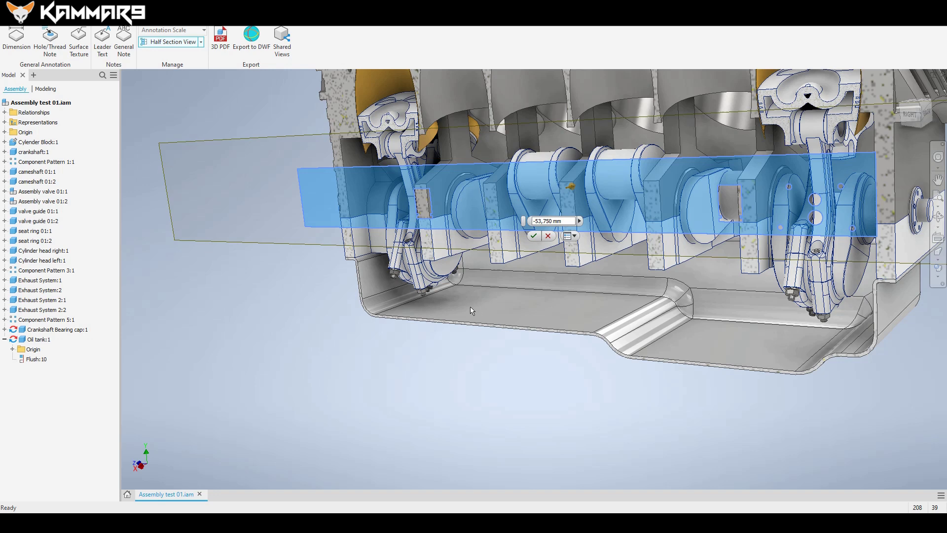
pyautogui.click(533, 236)
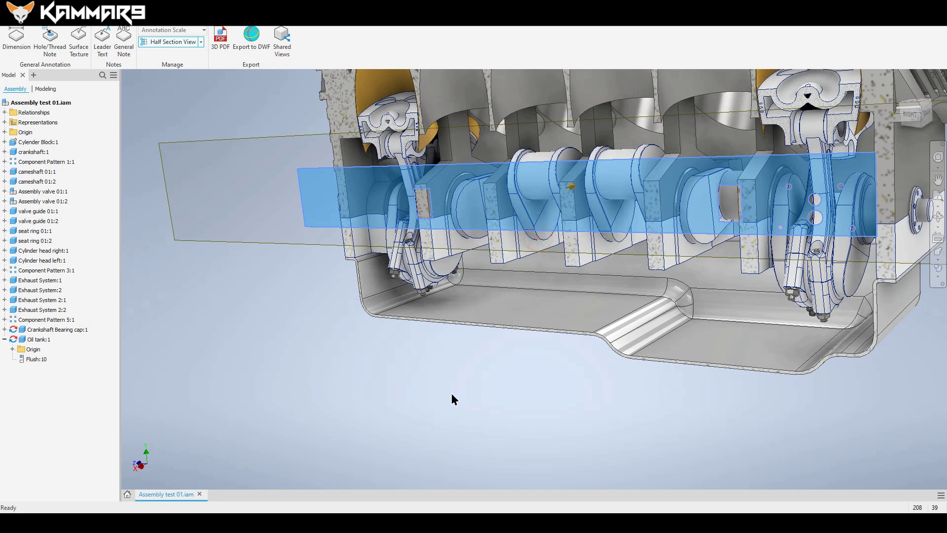
# Orbit the cutaway to inspect the crankshaft and the hollow oil tank beneath it
pyautogui.scroll(-3, 452, 395)
pyautogui.keyDown('shift'); pyautogui.moveTo(538, 329); pyautogui.dragTo(587, 293, button='middle'); pyautogui.keyUp('shift')
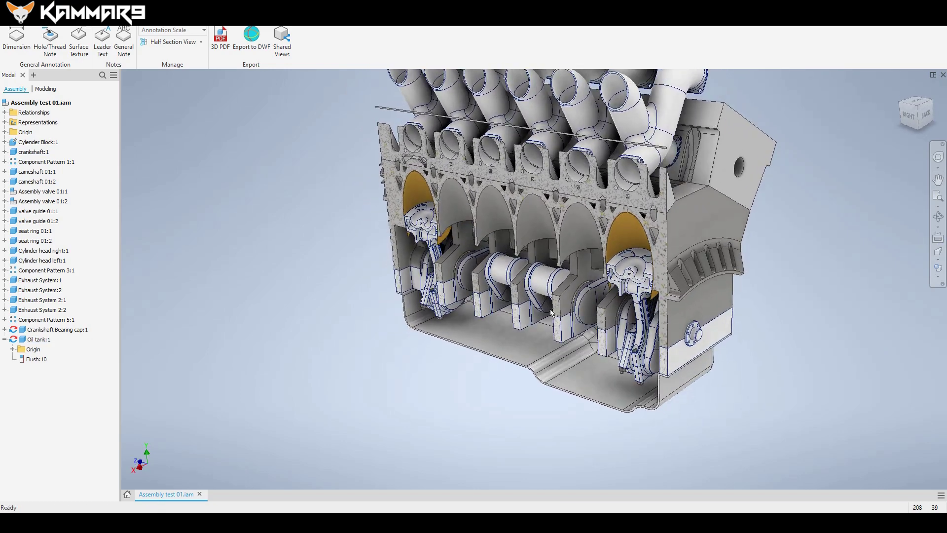
pyautogui.click(383, 341)
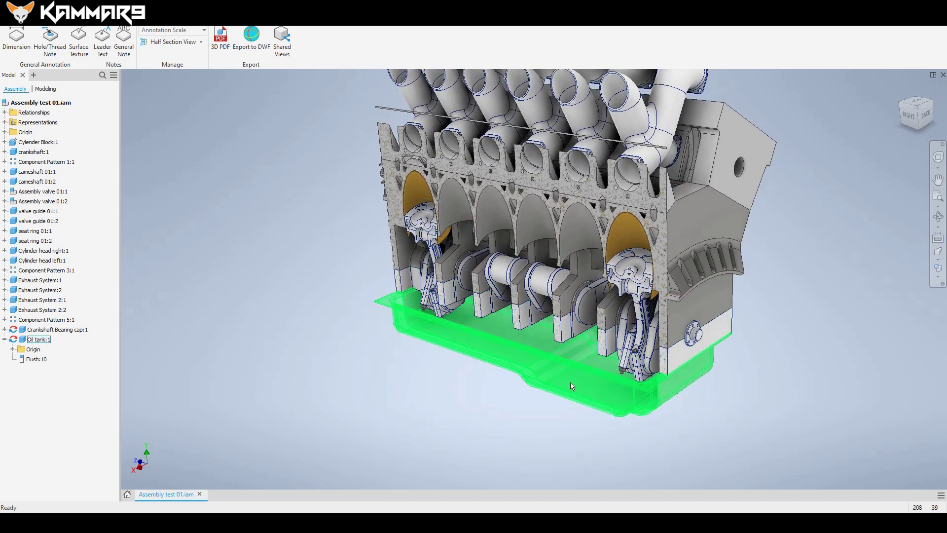
pyautogui.keyDown('shift'); pyautogui.moveTo(571, 382); pyautogui.dragTo(678, 353, button='middle'); pyautogui.keyUp('shift')
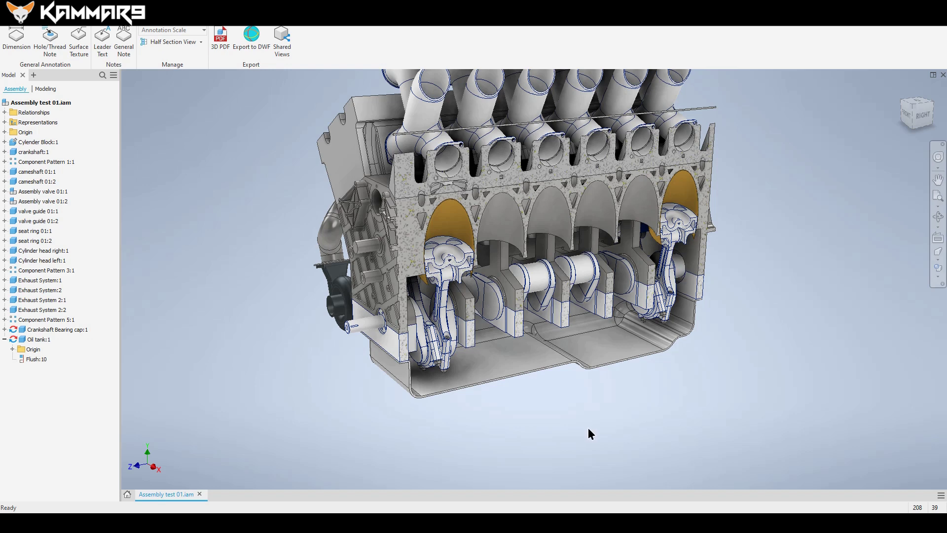
pyautogui.scroll(2, 586, 385)
pyautogui.click(584, 345)
pyautogui.scroll(-4, 566, 320)
pyautogui.click(444, 228)
pyautogui.click(276, 104)
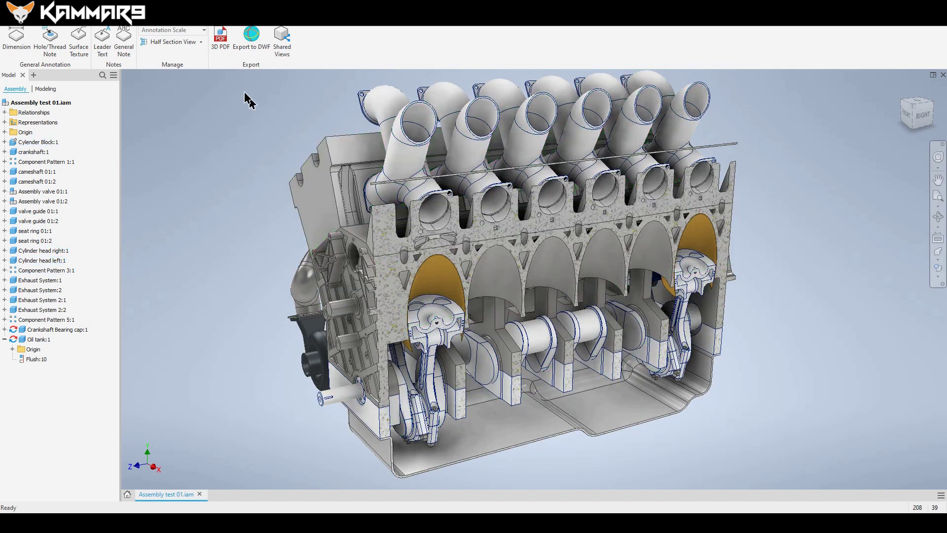
pyautogui.click(201, 42)
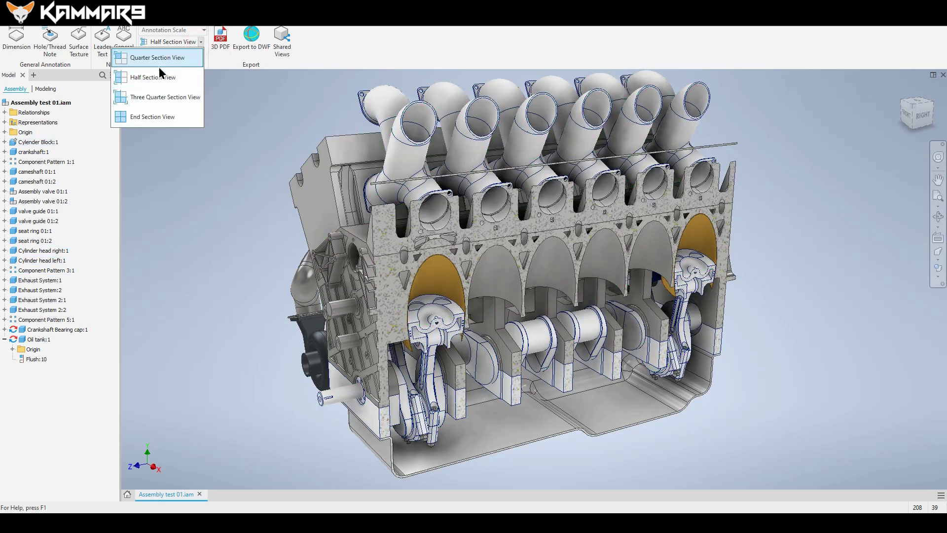
# End the section view so the full V12 engine with its oil tank is displayed
pyautogui.click(161, 117)
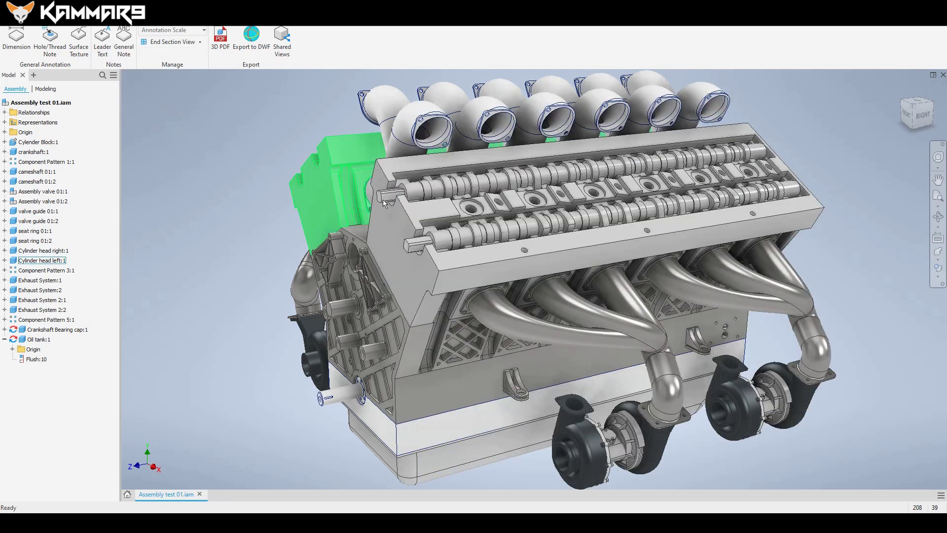
pyautogui.keyDown('shift'); pyautogui.moveTo(335, 192); pyautogui.dragTo(543, 207, button='middle'); pyautogui.keyUp('shift')
pyautogui.scroll(-3, 543, 207)
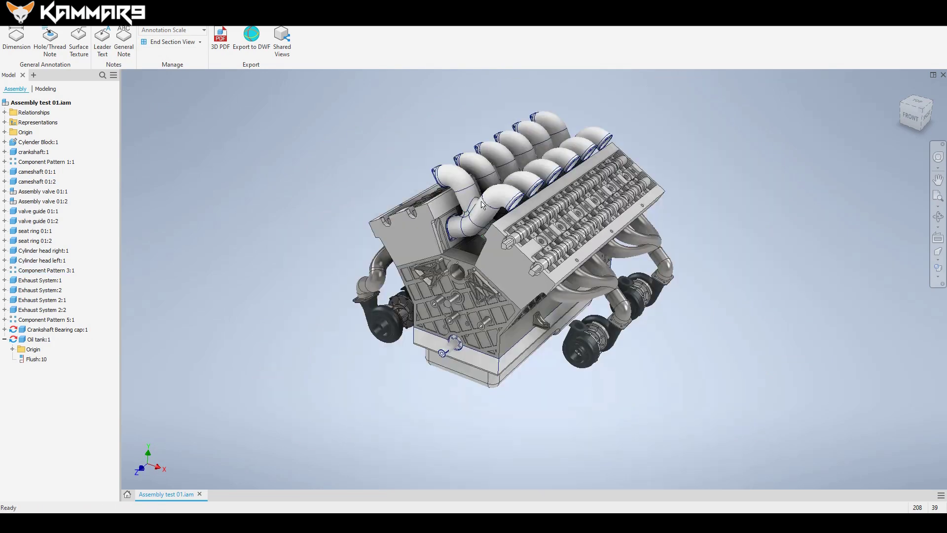
pyautogui.scroll(5, 567, 217)
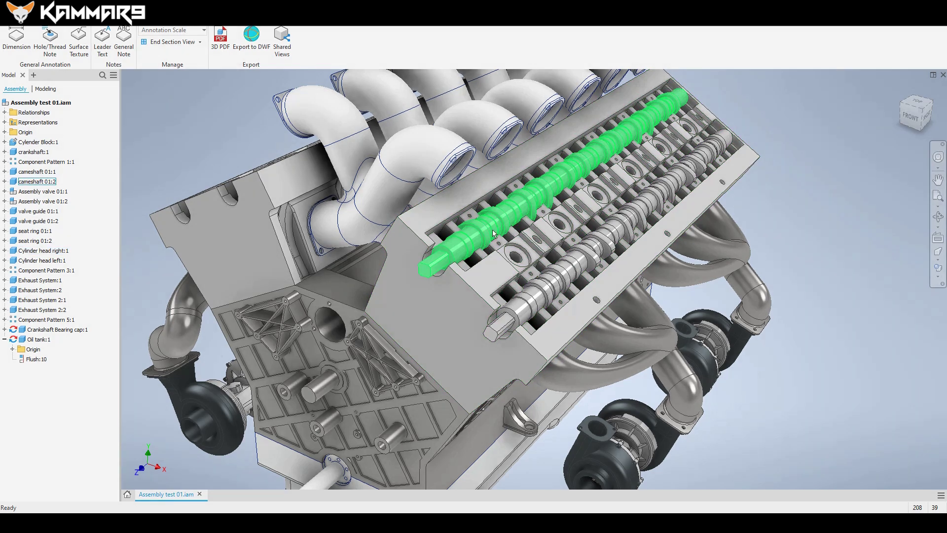
# Inspect a camshaft, the right cylinder head and the cylinder block, viewing the engine from behind
pyautogui.click(555, 174)
pyautogui.click(408, 300)
pyautogui.scroll(-5, 462, 274)
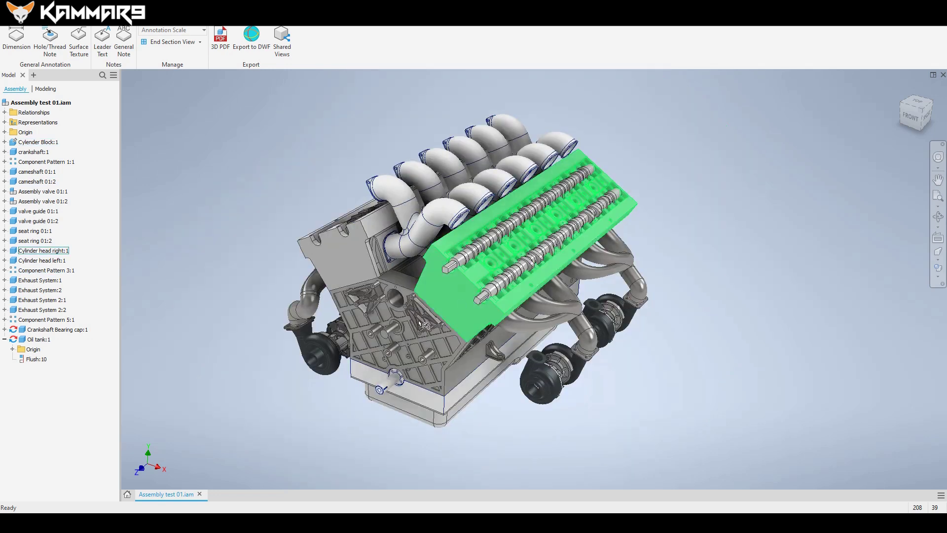
pyautogui.click(505, 342)
pyautogui.keyDown('shift'); pyautogui.moveTo(509, 343); pyautogui.dragTo(627, 394, button='middle'); pyautogui.keyUp('shift')
pyautogui.click(426, 334)
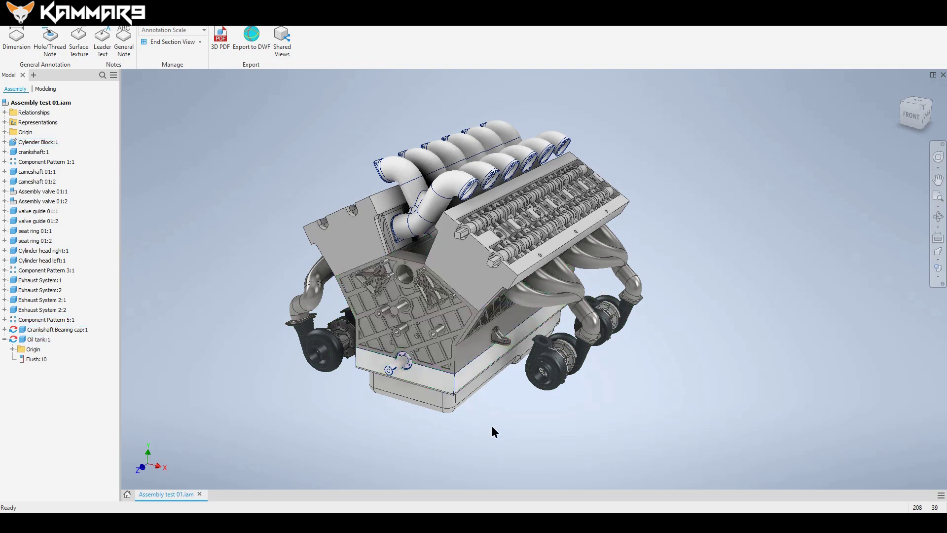